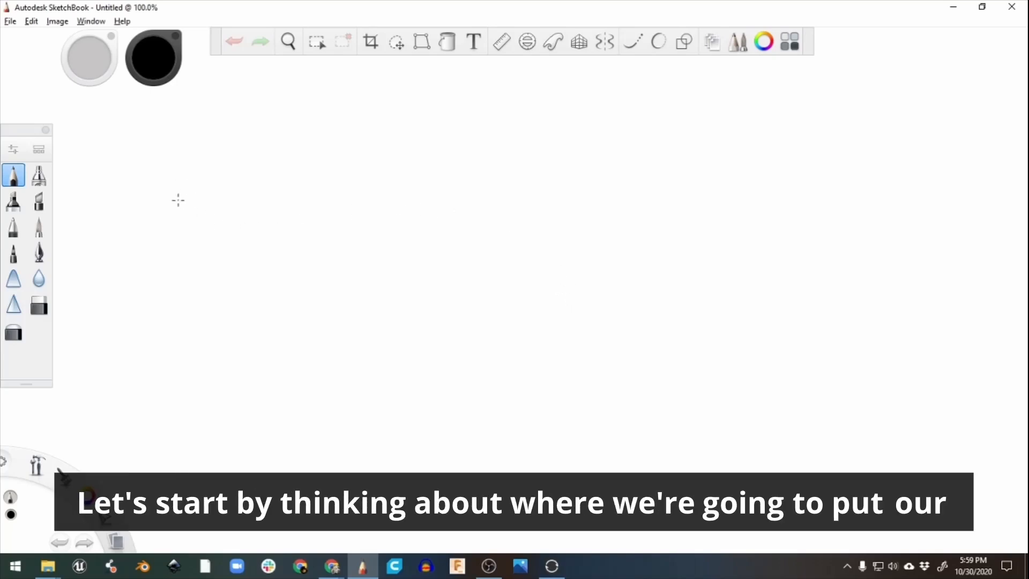
Sketch a flat monitor in perspective on the canvas, with its side thickness, top edge and screen outline.
drag(213, 175, 220, 328)
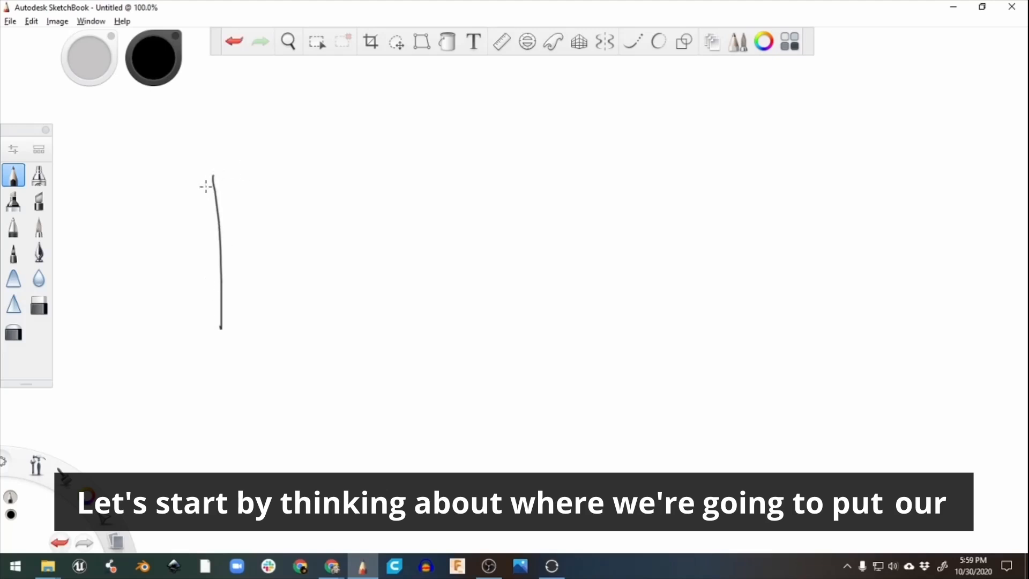
drag(219, 175, 379, 141)
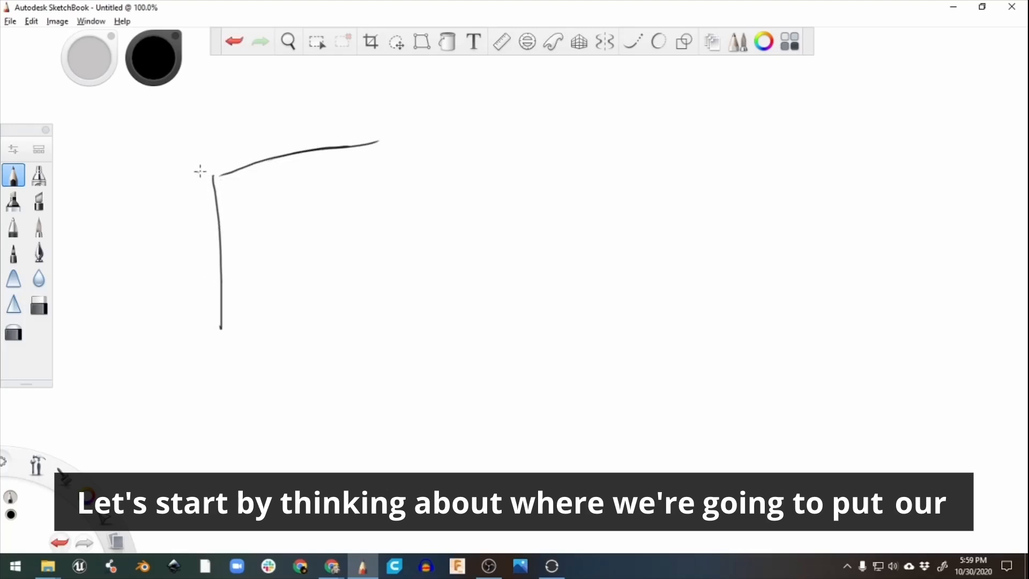
drag(227, 177, 200, 170)
drag(203, 218, 202, 333)
drag(193, 167, 362, 111)
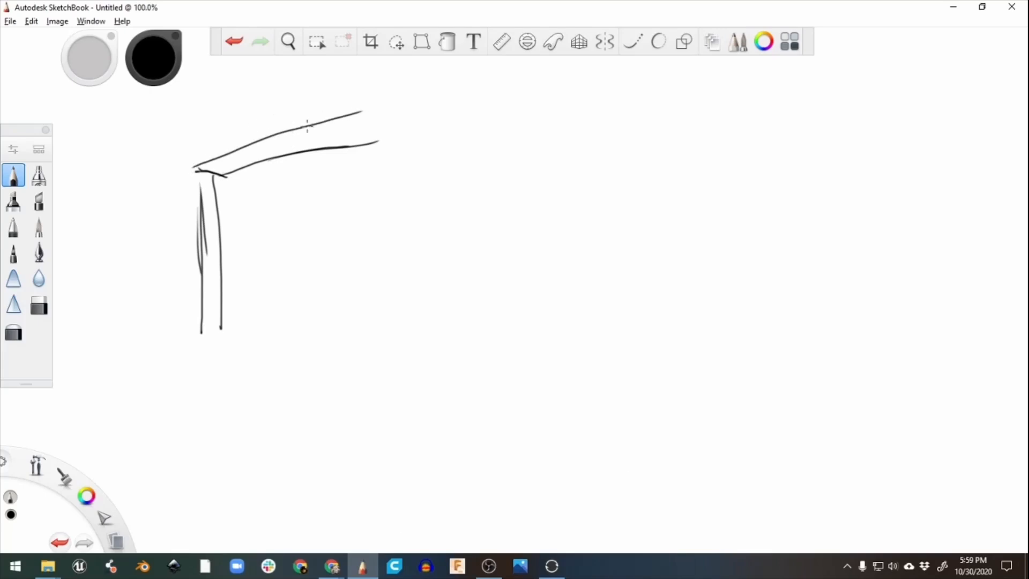
mouse_move(256, 161)
mouse_down()
mouse_move(379, 110)
mouse_move(381, 231)
mouse_up()
drag(372, 160, 367, 237)
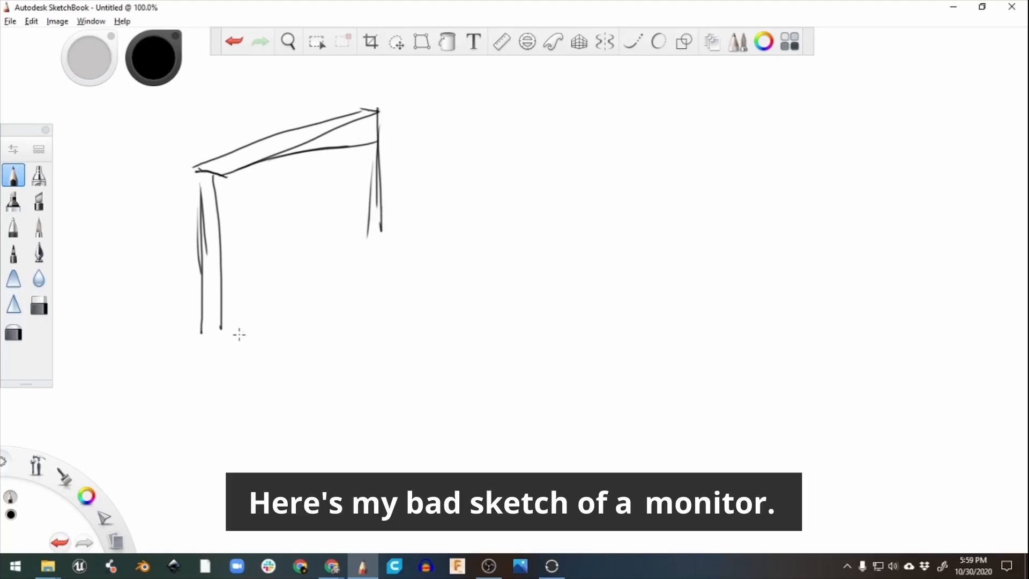
mouse_move(220, 326)
mouse_down()
mouse_move(390, 212)
mouse_move(278, 299)
mouse_up()
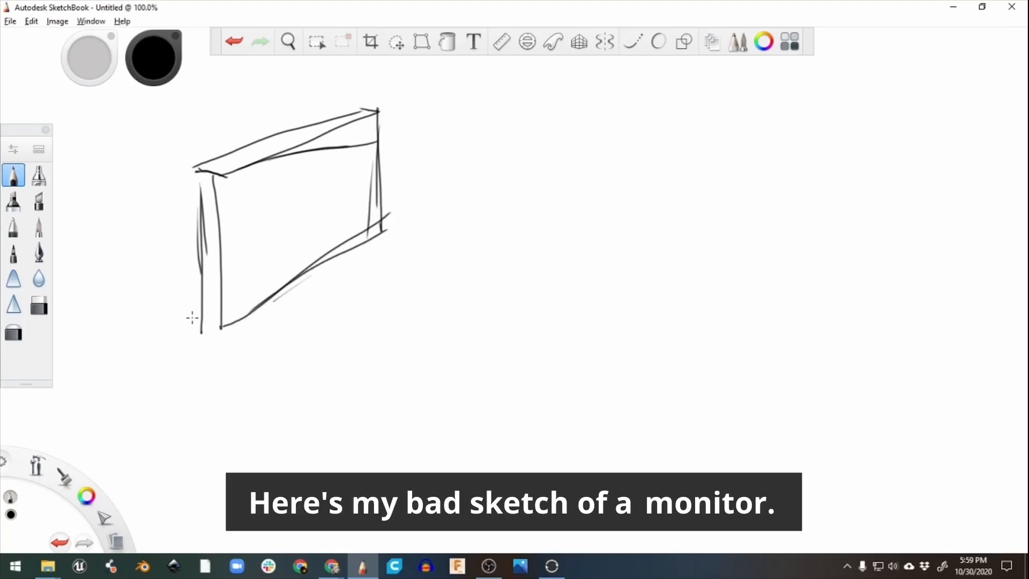
drag(202, 320, 219, 330)
drag(199, 177, 197, 216)
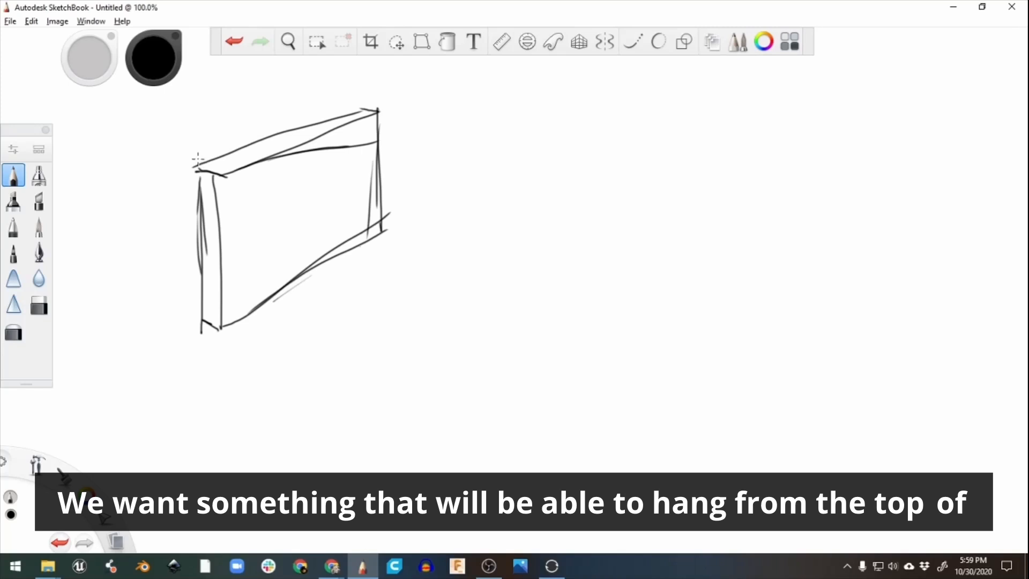
Draw a small round smiley-face charm with arms hooked over the monitor's upper-left corner.
mouse_move(197, 159)
mouse_down()
mouse_move(227, 173)
mouse_move(239, 156)
mouse_move(222, 188)
mouse_move(242, 188)
mouse_move(224, 188)
mouse_move(232, 182)
mouse_up()
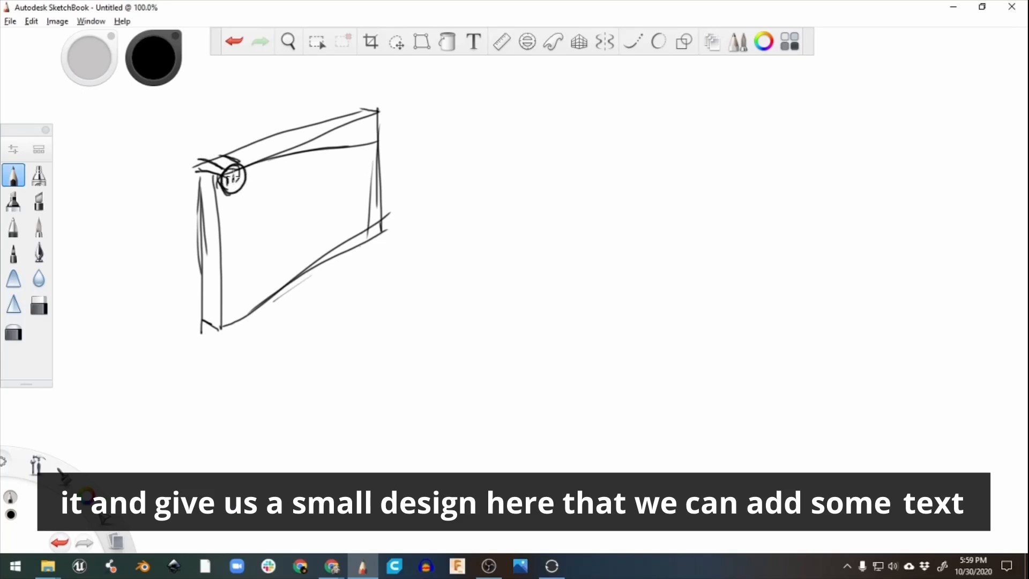
drag(229, 186, 240, 182)
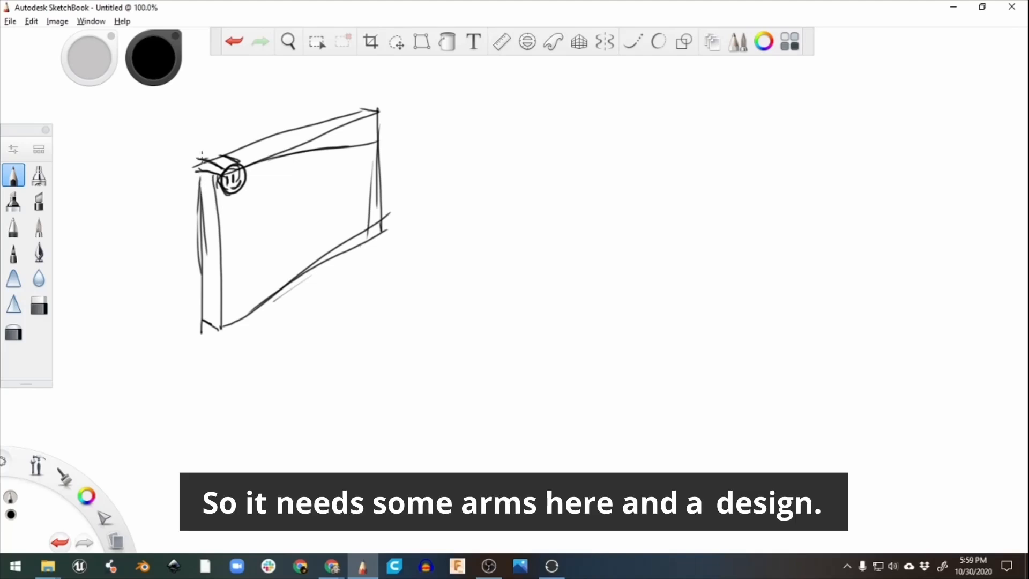
mouse_move(199, 160)
mouse_down()
mouse_move(229, 175)
mouse_move(216, 154)
mouse_move(227, 157)
mouse_up()
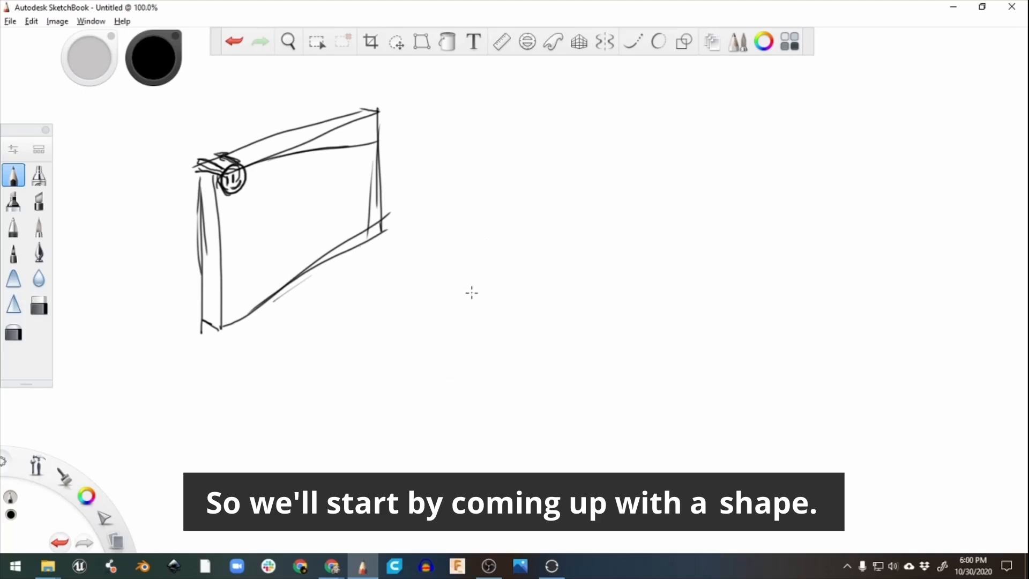
Sketch a large heart outline beside the monitor, going over its contour with repeated strokes.
drag(464, 279, 425, 320)
mouse_move(463, 278)
mouse_down()
mouse_move(432, 276)
mouse_move(421, 324)
mouse_up()
mouse_move(430, 281)
mouse_down()
mouse_move(429, 337)
mouse_move(450, 381)
mouse_up()
mouse_move(427, 328)
mouse_down()
mouse_move(459, 391)
mouse_move(477, 400)
mouse_move(516, 364)
mouse_up()
drag(478, 403, 516, 365)
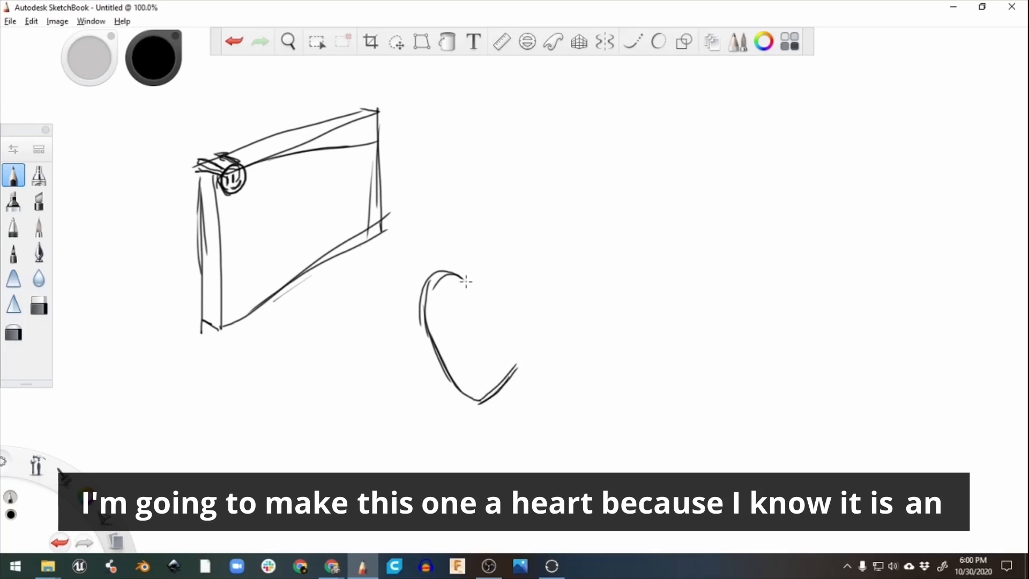
mouse_move(478, 276)
mouse_down()
mouse_move(498, 262)
mouse_move(515, 274)
mouse_move(522, 331)
mouse_move(494, 395)
mouse_move(504, 257)
mouse_move(531, 307)
mouse_up()
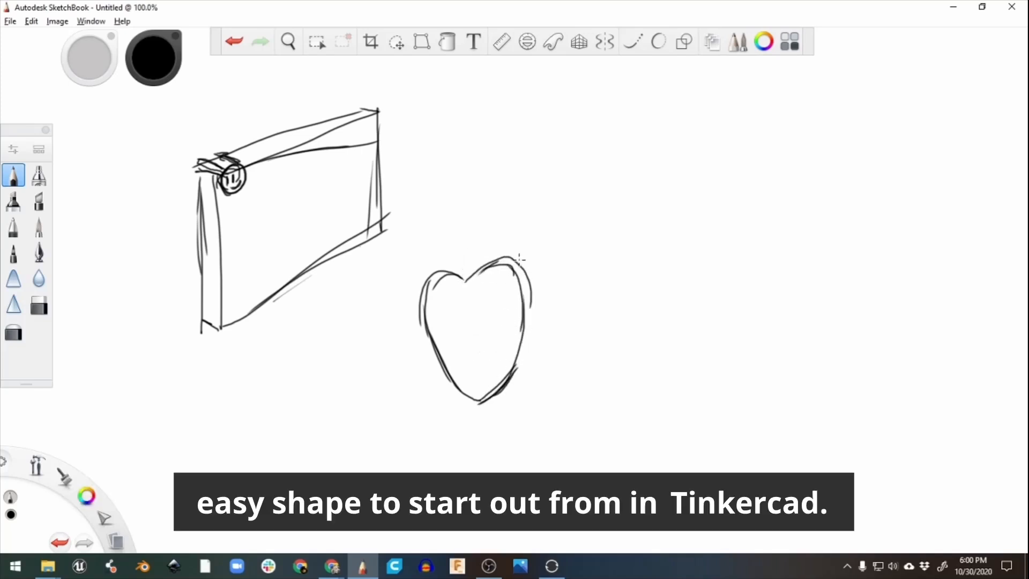
drag(521, 263, 524, 362)
drag(529, 291, 501, 381)
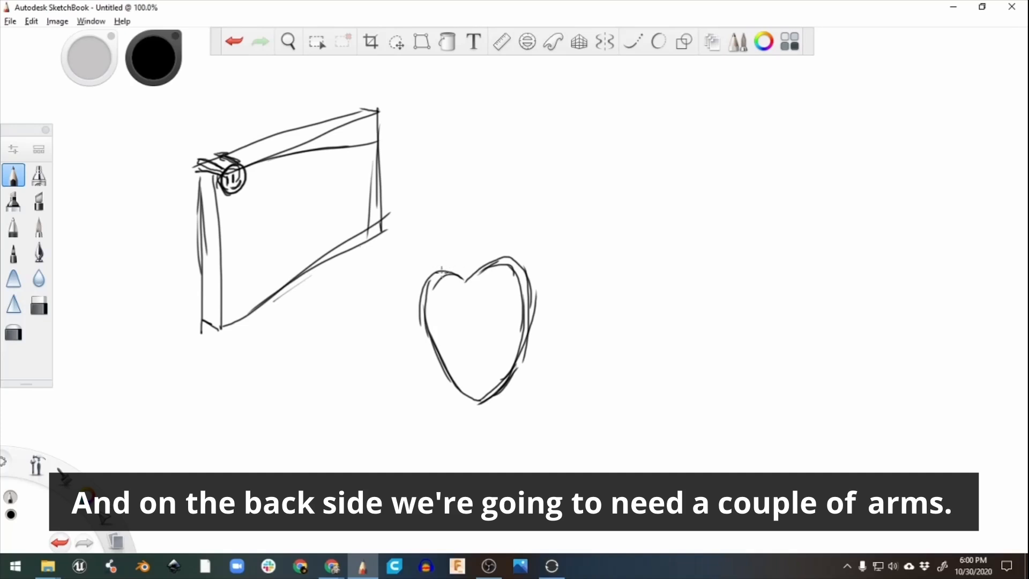
Draw two long box-shaped arms extending backward from the heart's two upper lobes.
drag(440, 270, 490, 229)
drag(465, 274, 467, 264)
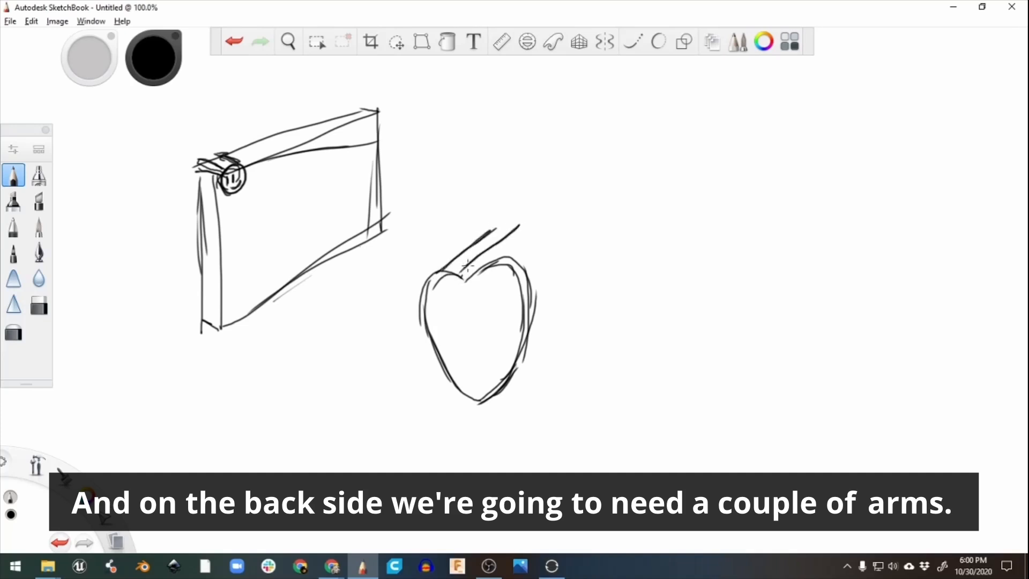
drag(496, 220, 522, 218)
mouse_move(512, 264)
mouse_down()
mouse_move(558, 212)
mouse_move(580, 214)
mouse_move(517, 266)
mouse_up()
drag(578, 214, 528, 273)
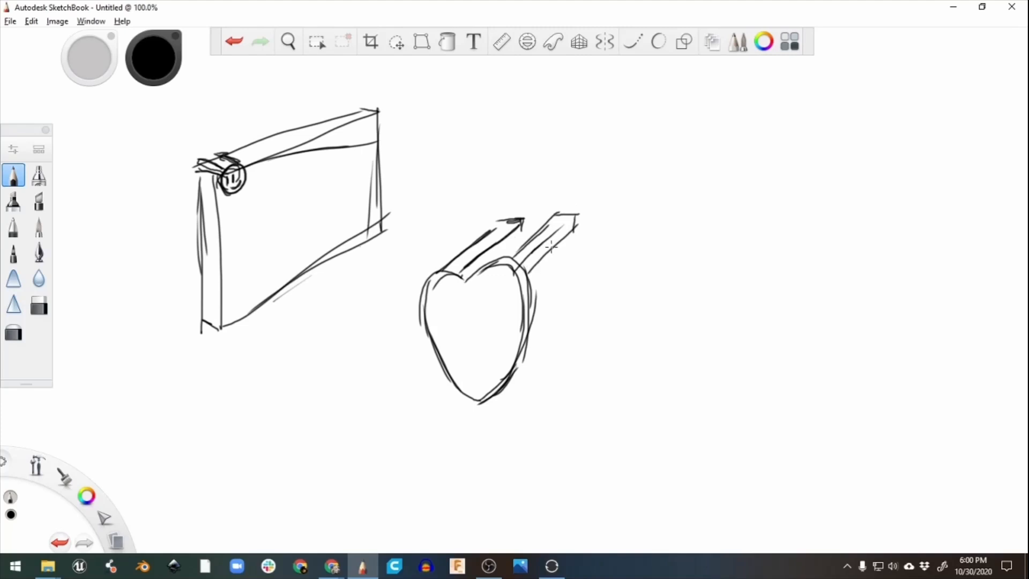
drag(521, 227, 471, 277)
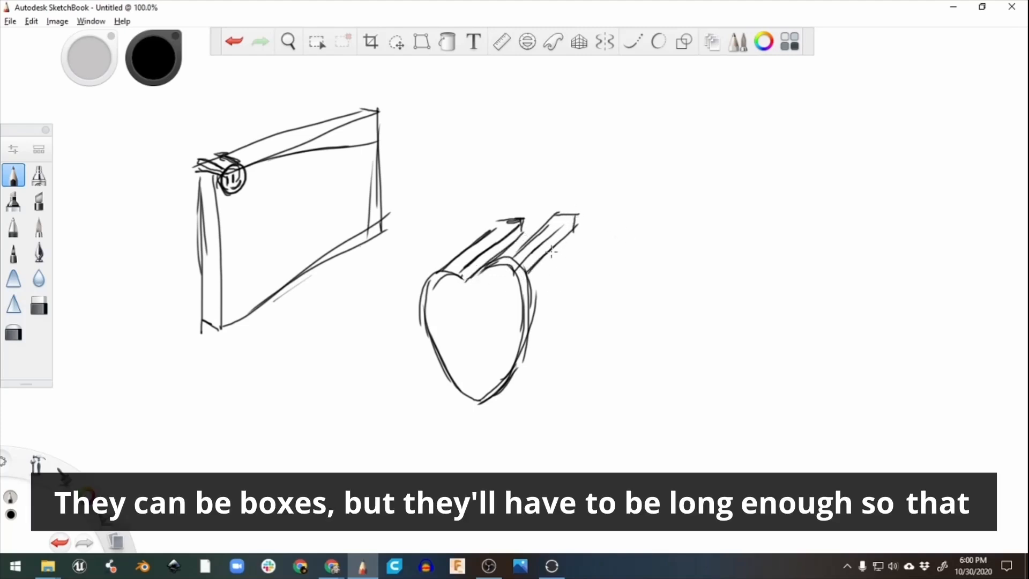
Sketch the monitor's top edge and side around the heart so the arms rest over it.
drag(529, 274, 569, 273)
drag(432, 281, 377, 292)
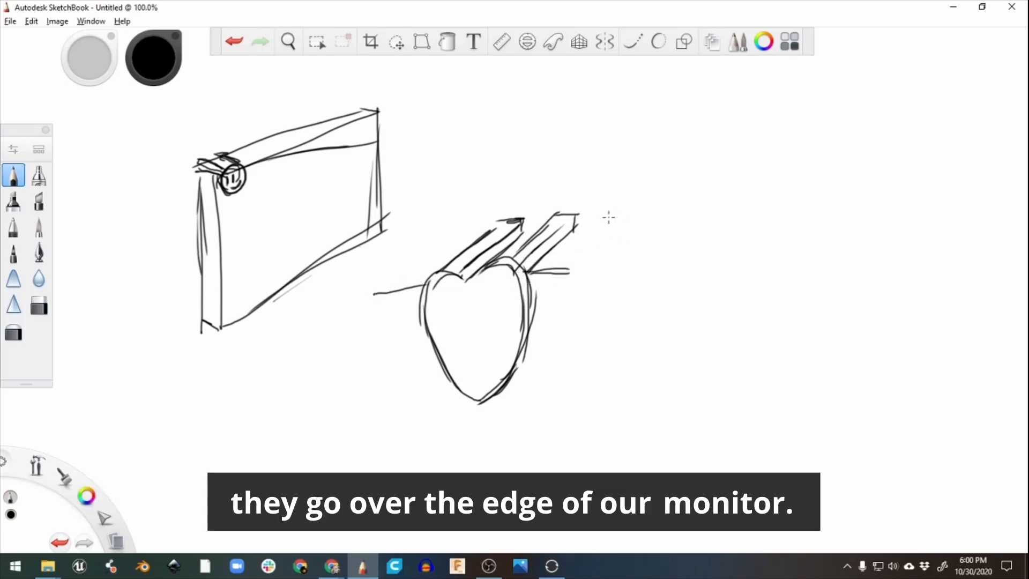
drag(574, 229, 625, 220)
mouse_move(571, 271)
mouse_down()
mouse_move(629, 219)
mouse_move(594, 403)
mouse_up()
drag(625, 226, 630, 397)
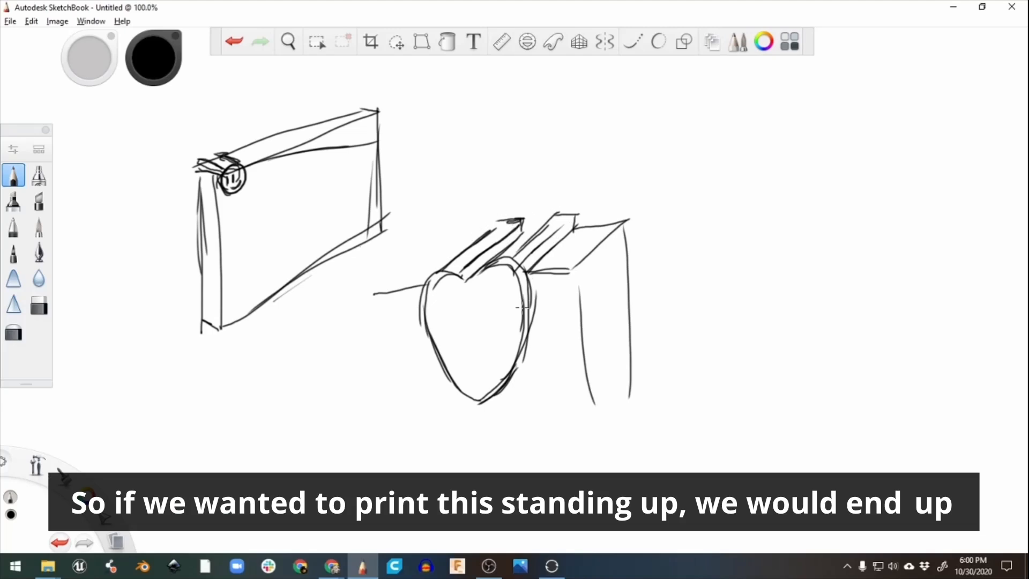
Outline and hatch the support area beneath the heart's right arm, and draw two oval cutouts inside the heart.
drag(575, 227, 574, 328)
drag(523, 276, 543, 386)
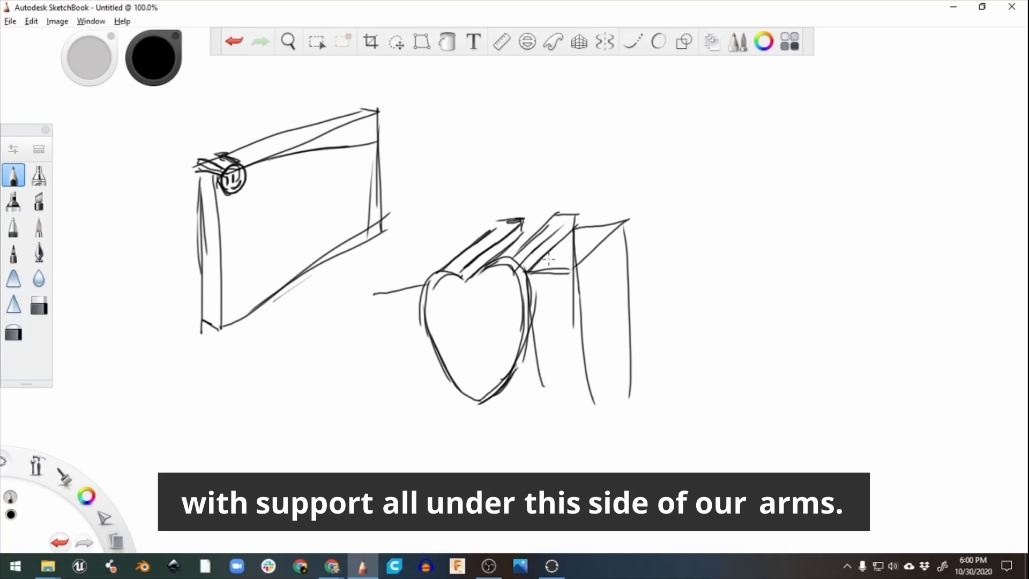
mouse_move(559, 240)
mouse_down()
mouse_move(525, 328)
mouse_move(532, 388)
mouse_up()
drag(582, 273, 536, 399)
drag(569, 328, 545, 374)
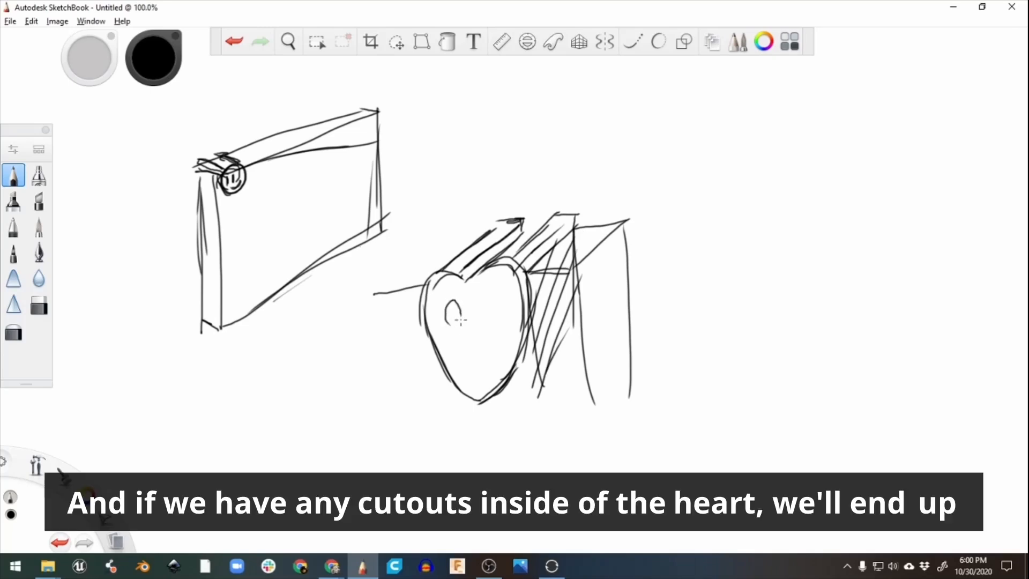
drag(452, 300, 454, 301)
mouse_move(497, 327)
mouse_down()
mouse_move(491, 289)
mouse_move(455, 325)
mouse_move(449, 310)
mouse_move(454, 326)
mouse_move(480, 315)
mouse_up()
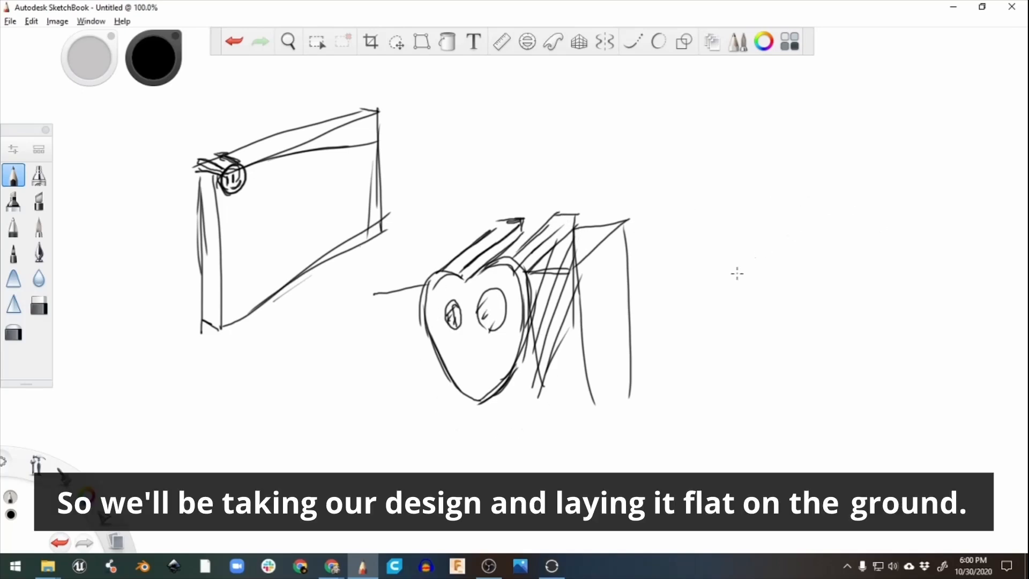
Sketch a ground plane with a heart lying flat on it, lettering on its face and two arms standing upright.
mouse_move(864, 207)
mouse_down()
mouse_move(674, 295)
mouse_move(862, 400)
mouse_up()
mouse_move(863, 207)
mouse_down()
mouse_move(953, 244)
mouse_move(845, 396)
mouse_up()
drag(955, 246, 997, 260)
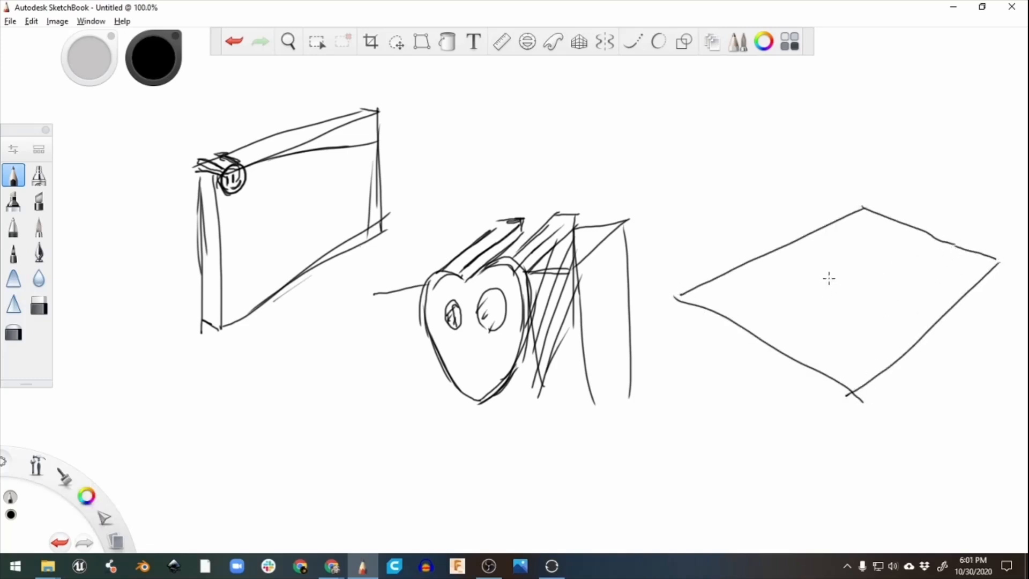
mouse_move(823, 275)
mouse_down()
mouse_move(798, 294)
mouse_move(858, 304)
mouse_move(829, 262)
mouse_move(865, 273)
mouse_move(874, 296)
mouse_up()
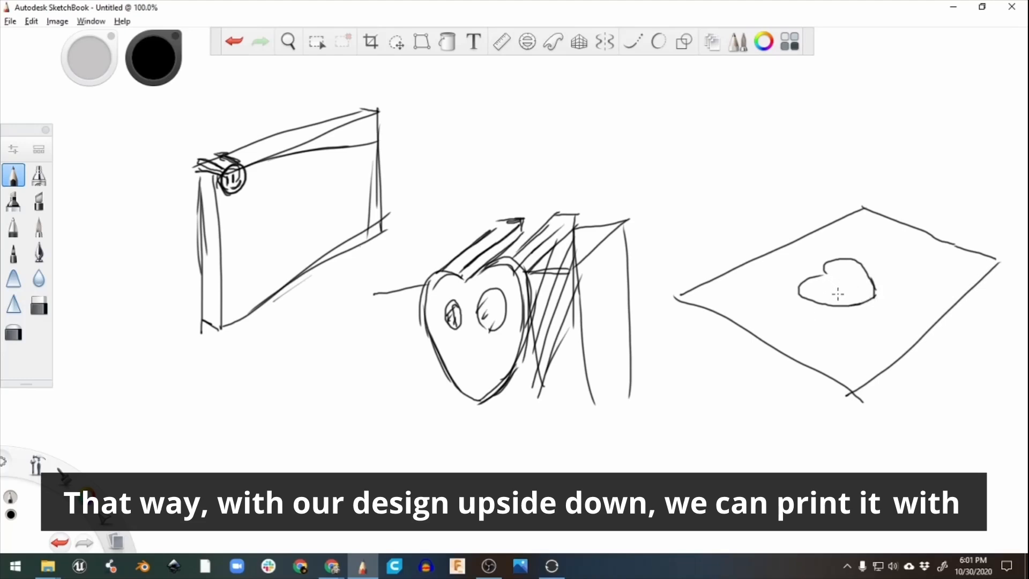
mouse_move(818, 288)
mouse_down()
mouse_move(848, 295)
mouse_move(848, 269)
mouse_move(858, 287)
mouse_move(801, 289)
mouse_move(803, 241)
mouse_move(810, 282)
mouse_move(800, 285)
mouse_move(845, 226)
mouse_move(834, 262)
mouse_up()
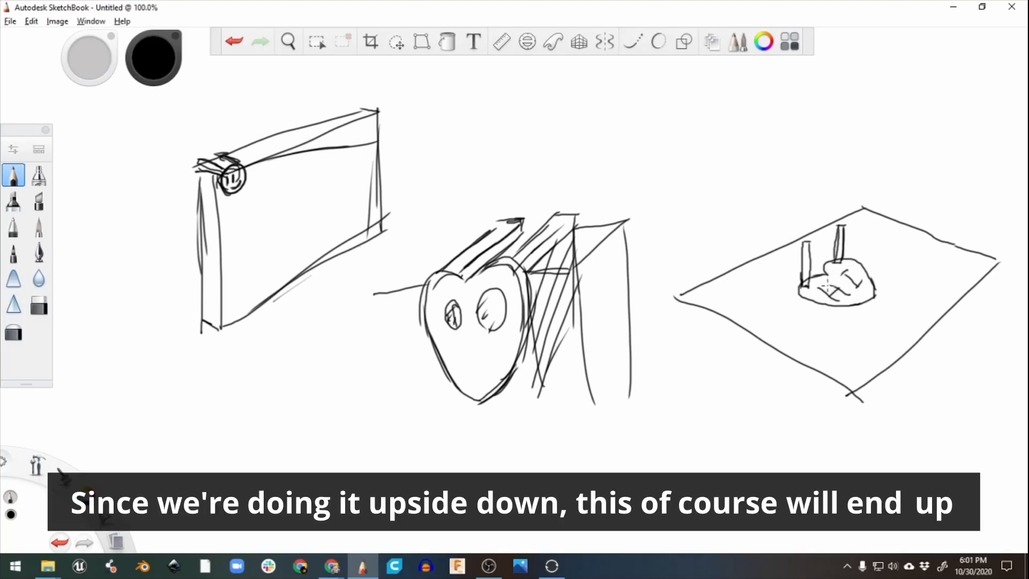
mouse_move(798, 287)
mouse_down()
mouse_move(828, 306)
mouse_move(872, 295)
mouse_up()
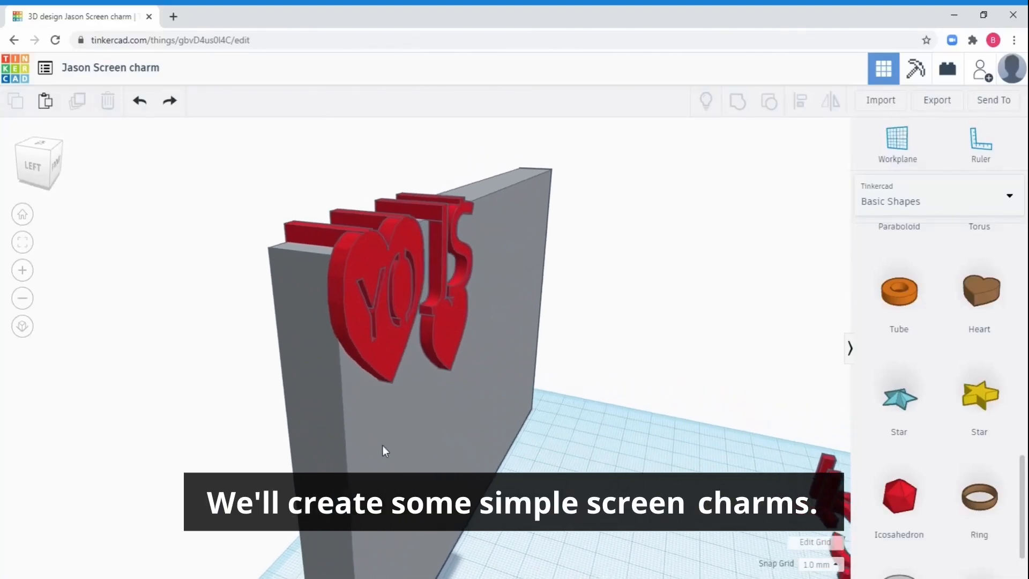
Switch to Tinkercad and examine the charms hanging on the monitor block and the finished designs lying flat on the workplane.
right_drag(383, 445, 323, 441)
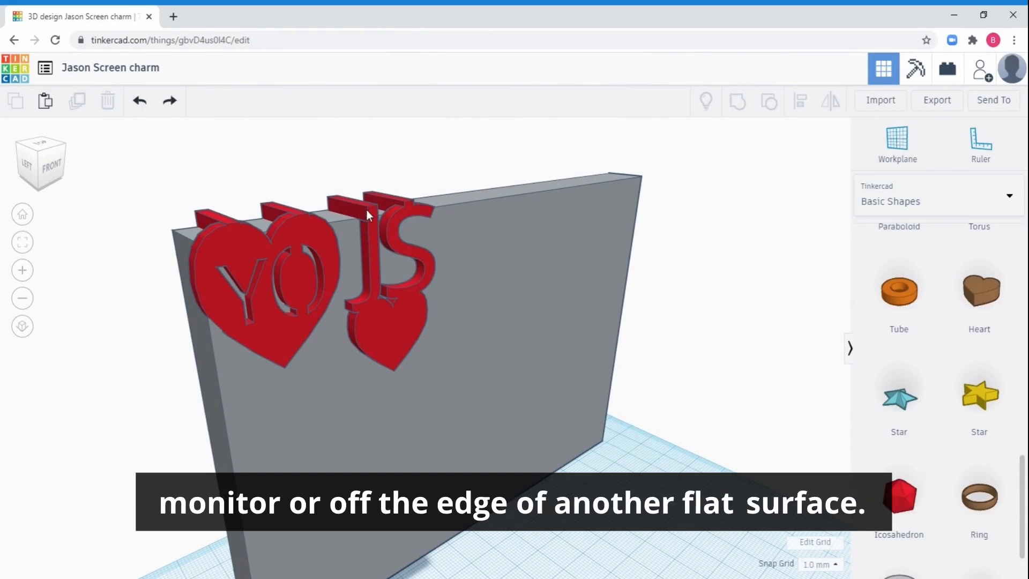
right_drag(481, 302, 310, 314)
middle_drag(407, 421, 510, 220)
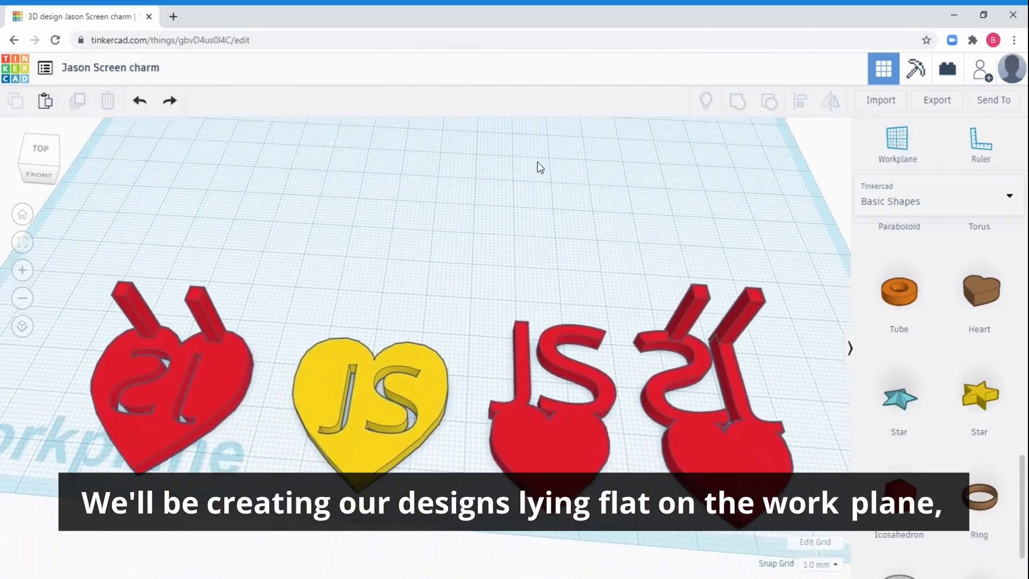
middle_drag(537, 162, 539, 159)
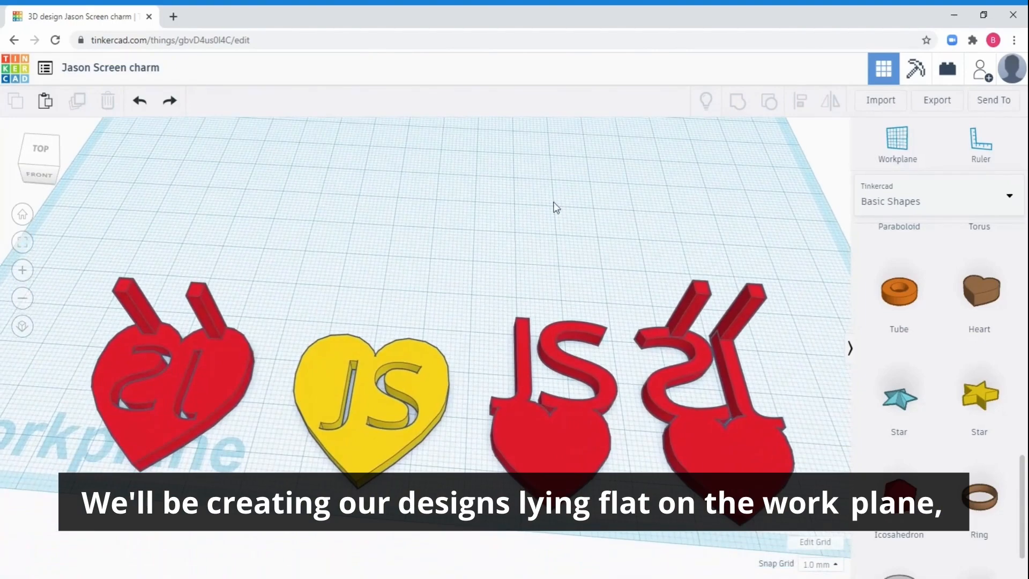
right_drag(557, 403, 577, 411)
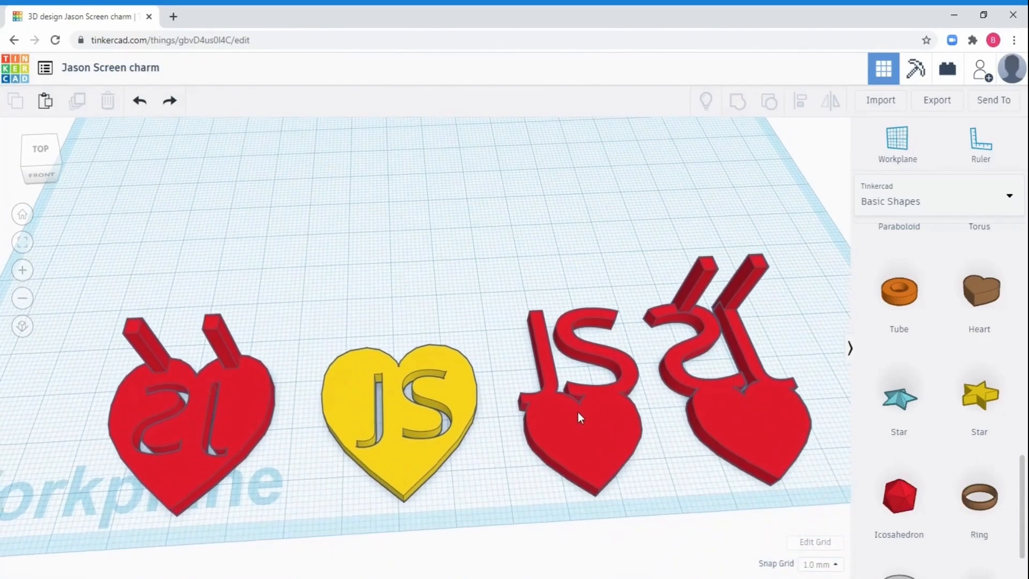
Move the leftmost heart charm slightly, and hide all four flat designs on the workplane.
mouse_move(242, 403)
mouse_down()
mouse_move(257, 389)
mouse_move(248, 389)
mouse_up()
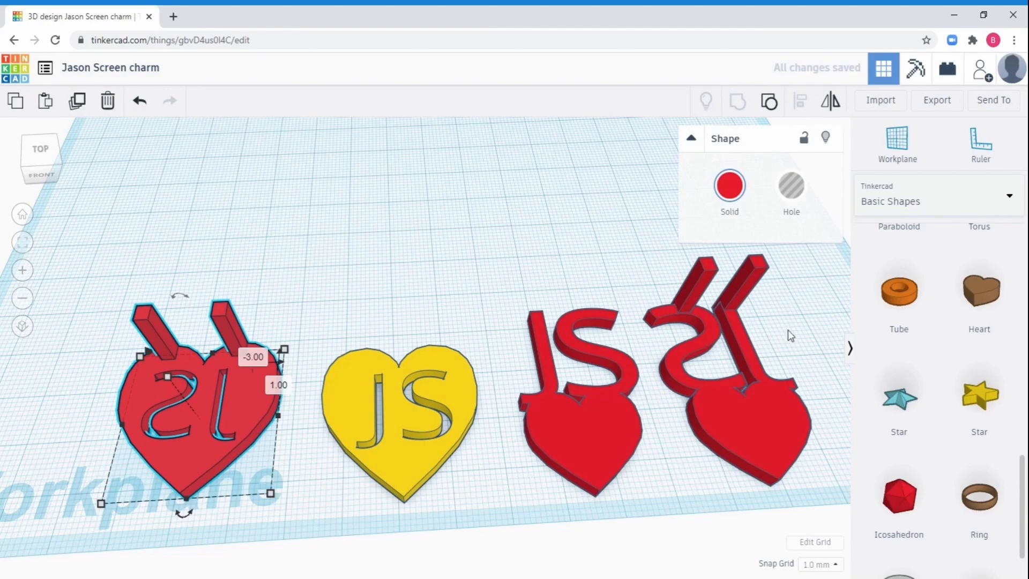
drag(788, 330, 239, 457)
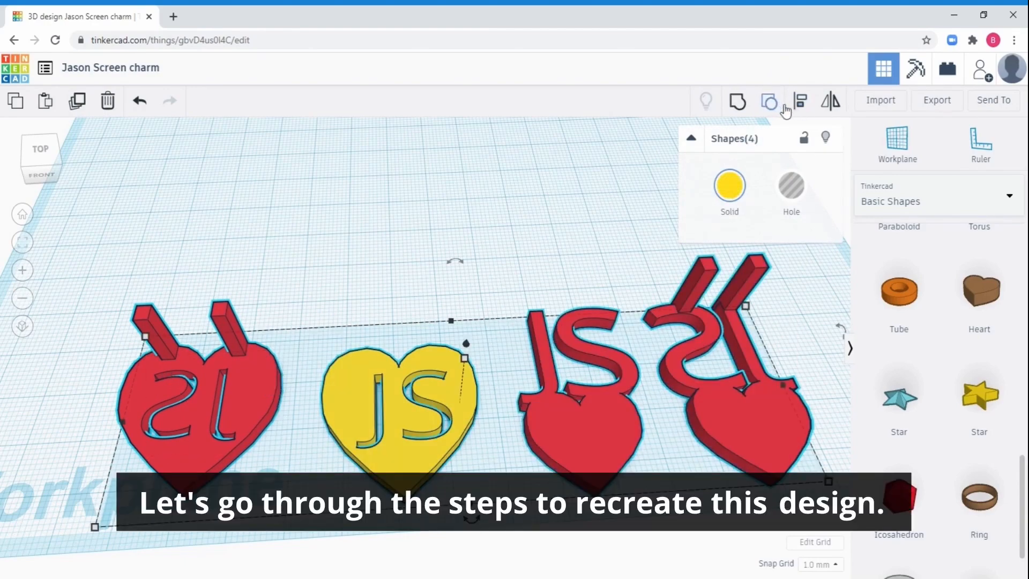
click(824, 139)
scroll(606, 400, up, 3)
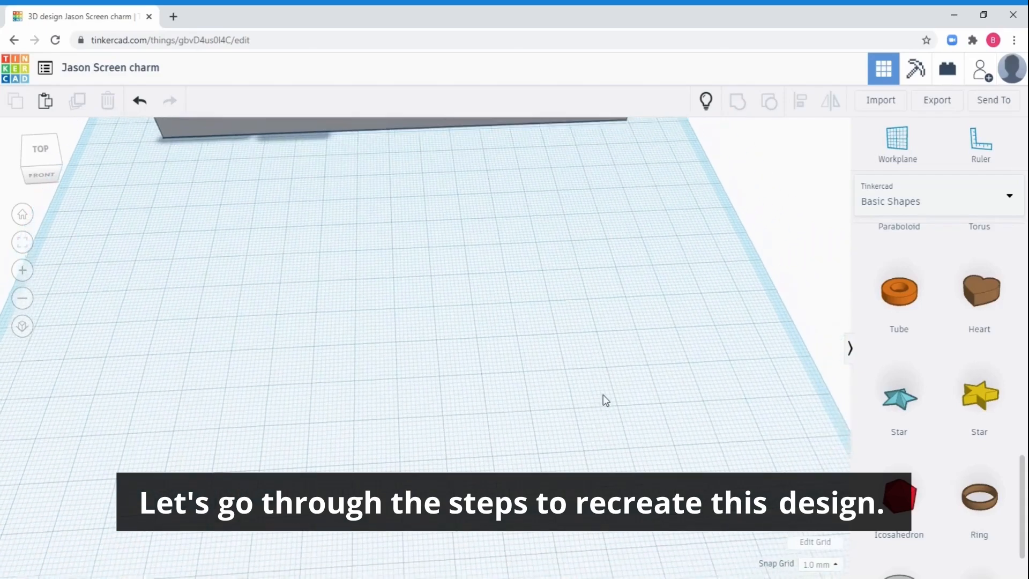
Place a Text shape in the middle of the empty workplane and set its text to "JS".
drag(1021, 488, 435, 355)
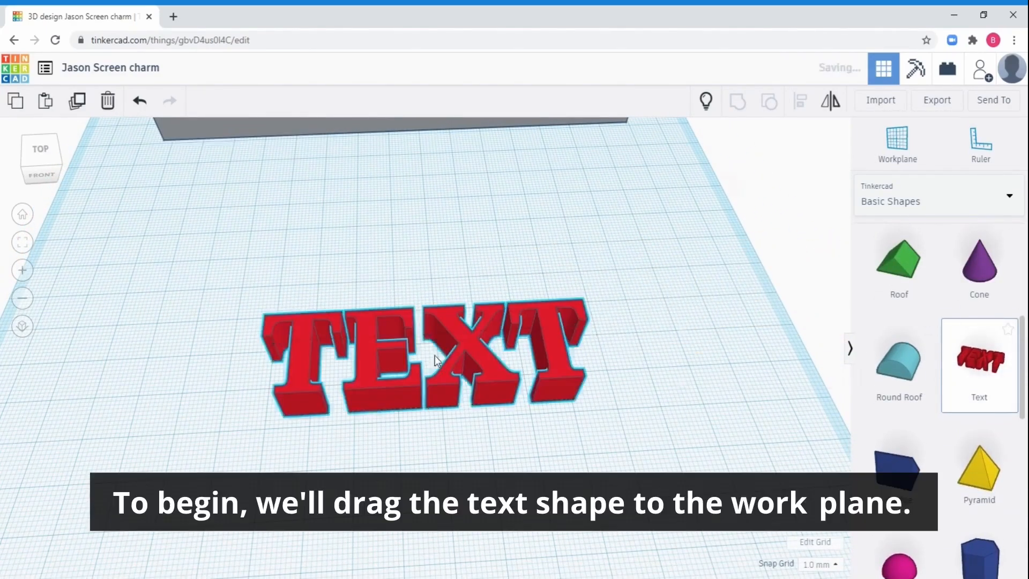
click(780, 266)
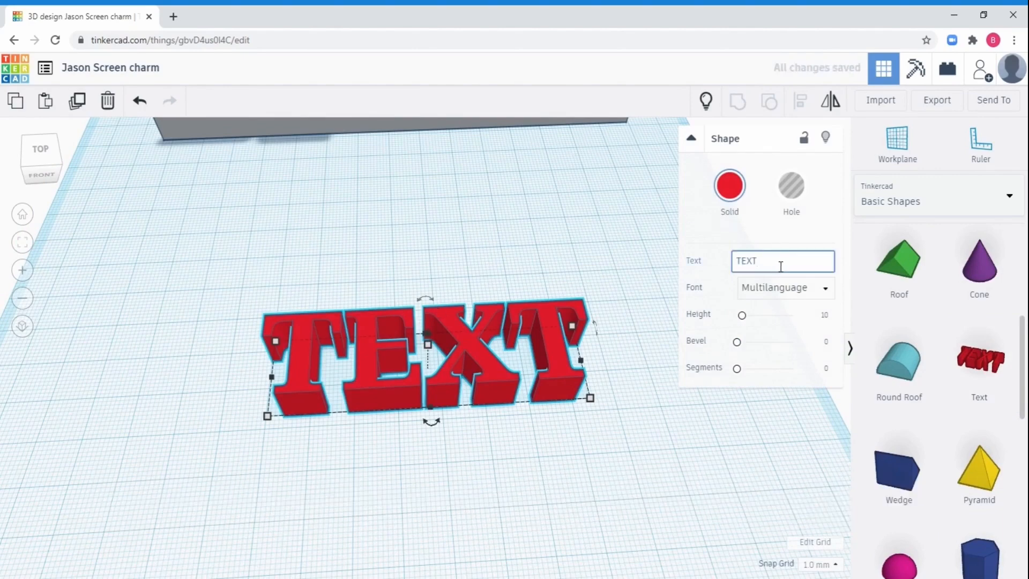
drag(780, 267, 735, 281)
double_click(764, 268)
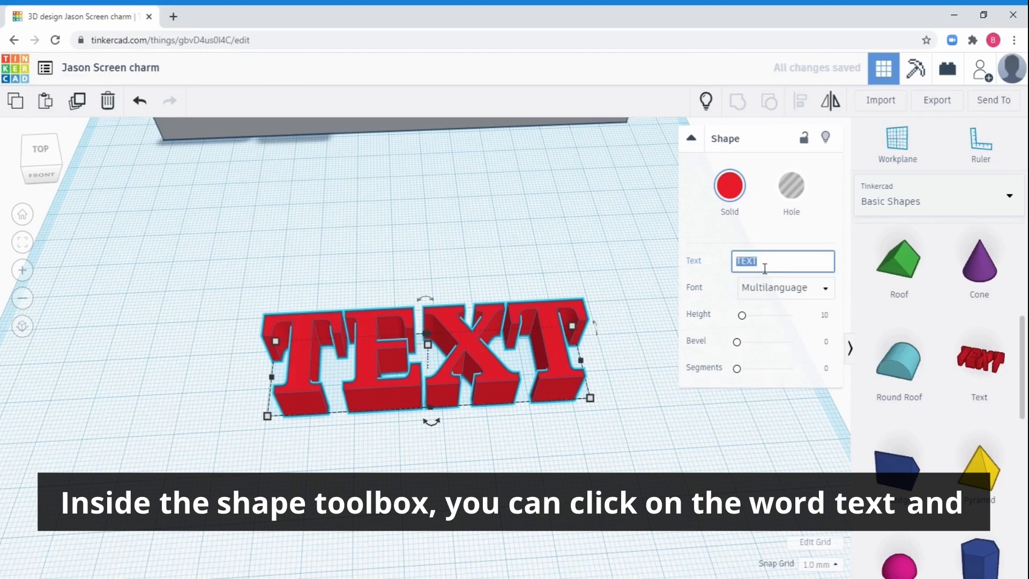
text(JS)
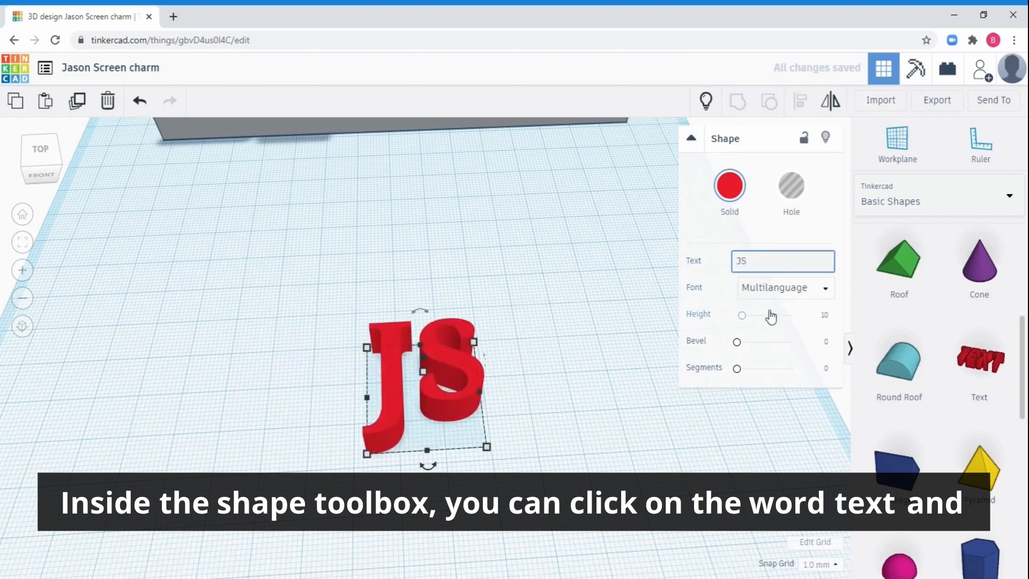
Change the text to "YO" and place a Heart shape directly below the letters.
key(BackSpace)
text(YO)
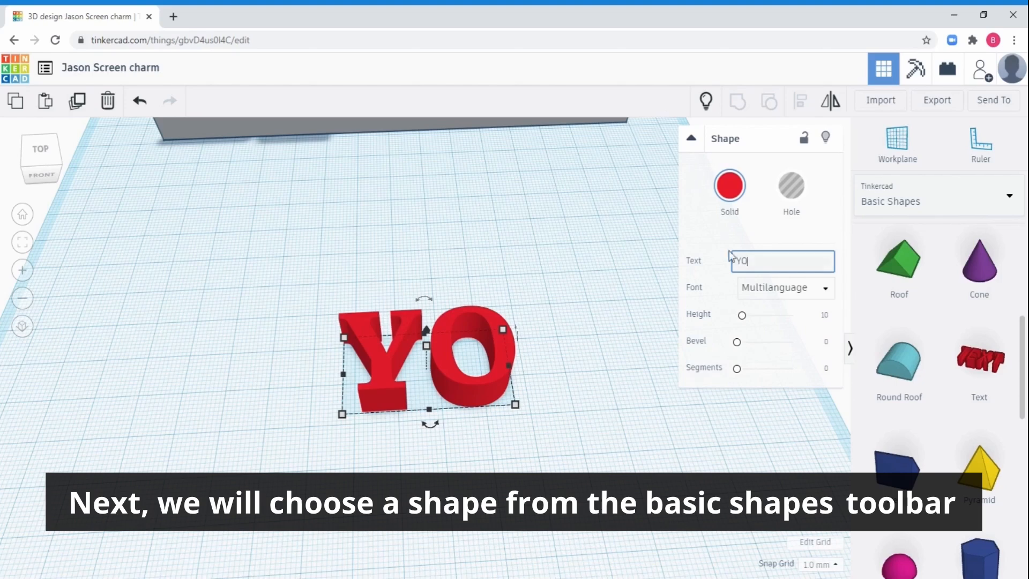
click(1022, 370)
drag(1021, 371, 1024, 485)
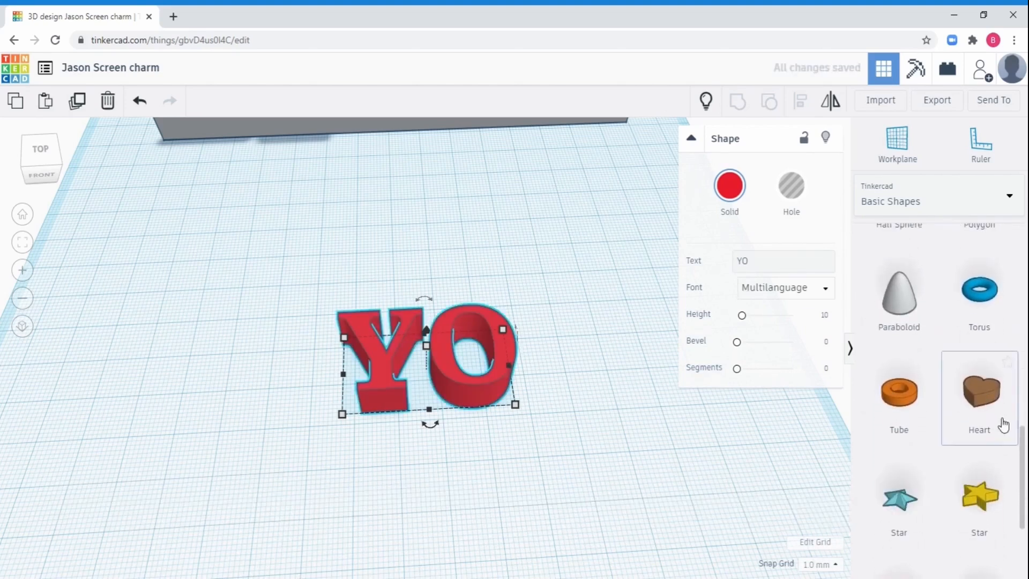
drag(991, 406, 422, 470)
right_drag(483, 475, 427, 488)
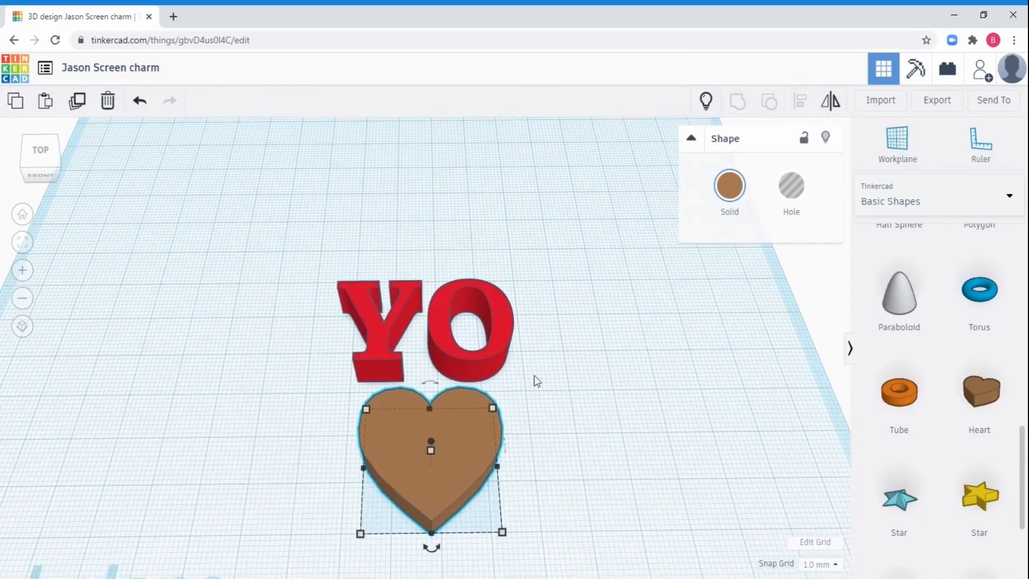
Move the heart up until it touches the letters and widen it to about 34 mm.
right_drag(540, 309, 540, 334)
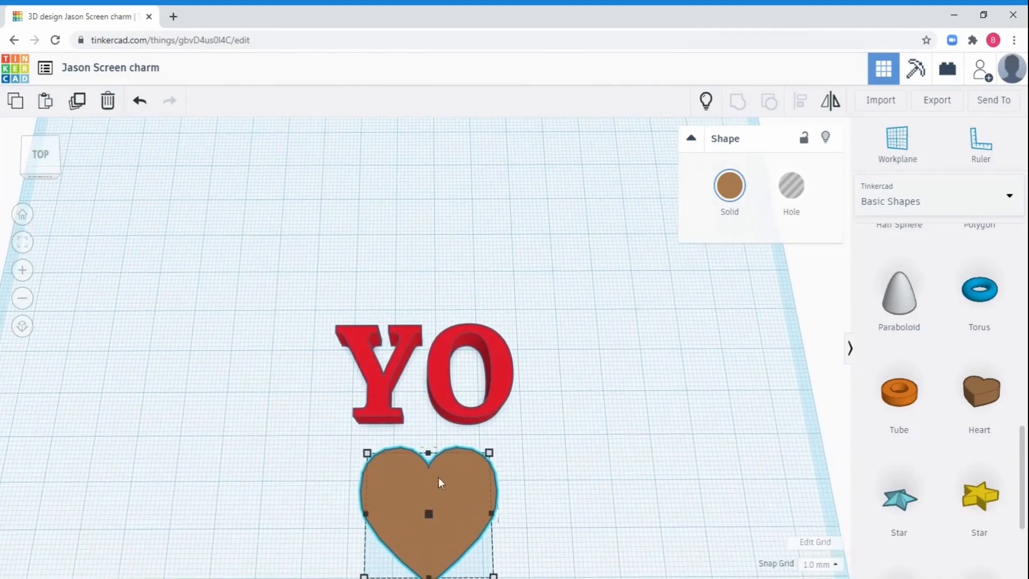
drag(454, 494, 452, 455)
drag(364, 476, 348, 477)
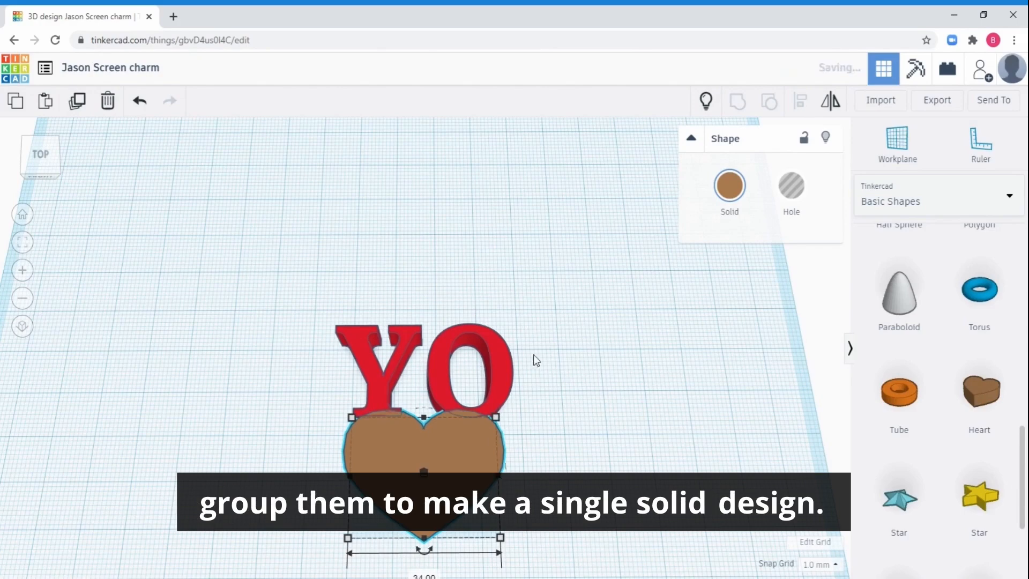
Group the YO text and the heart into one solid, inspect it, and ungroup them again.
drag(554, 316, 320, 460)
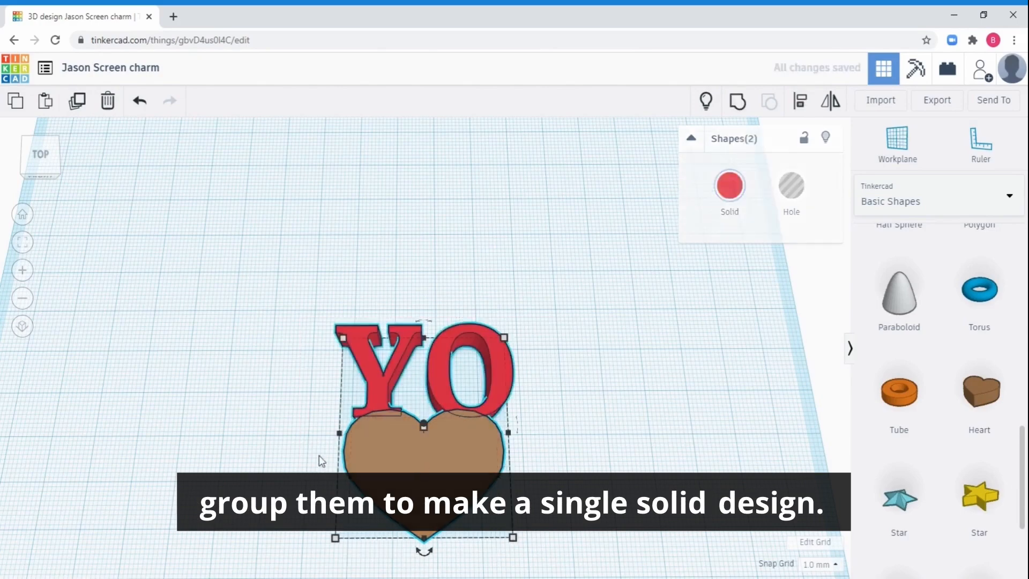
click(738, 102)
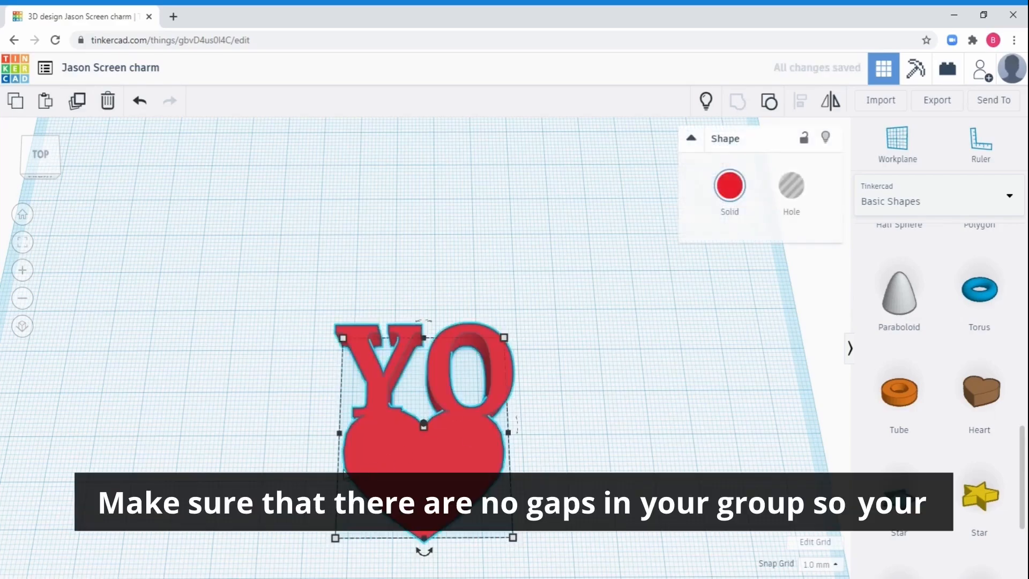
right_drag(444, 482, 333, 492)
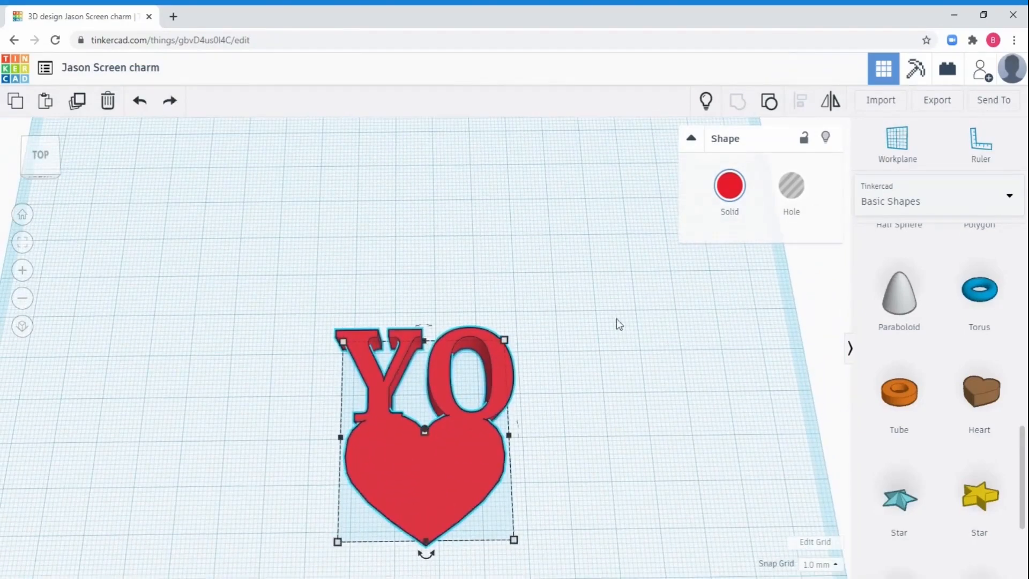
click(768, 102)
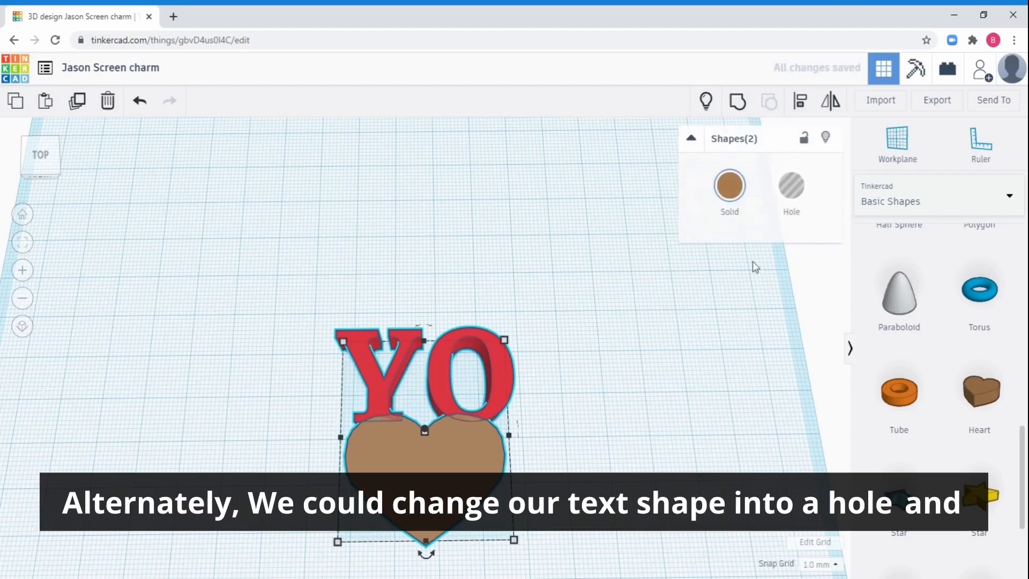
Turn the YO text into a hole.
click(659, 347)
click(500, 375)
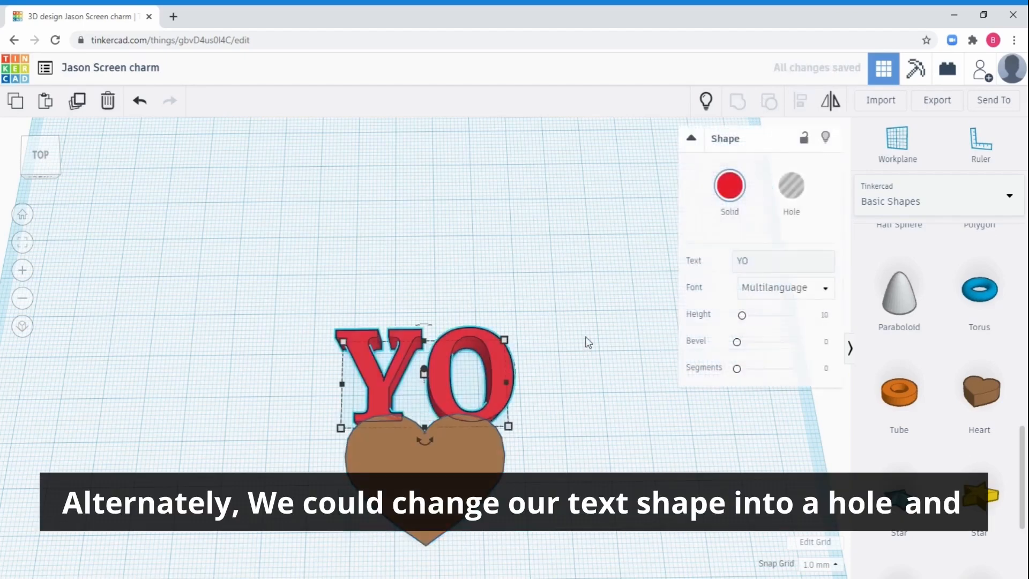
click(797, 198)
Enlarge the heart to about 55 mm wide so it surrounds the letters, and shorten it slightly at its lower tip.
click(457, 488)
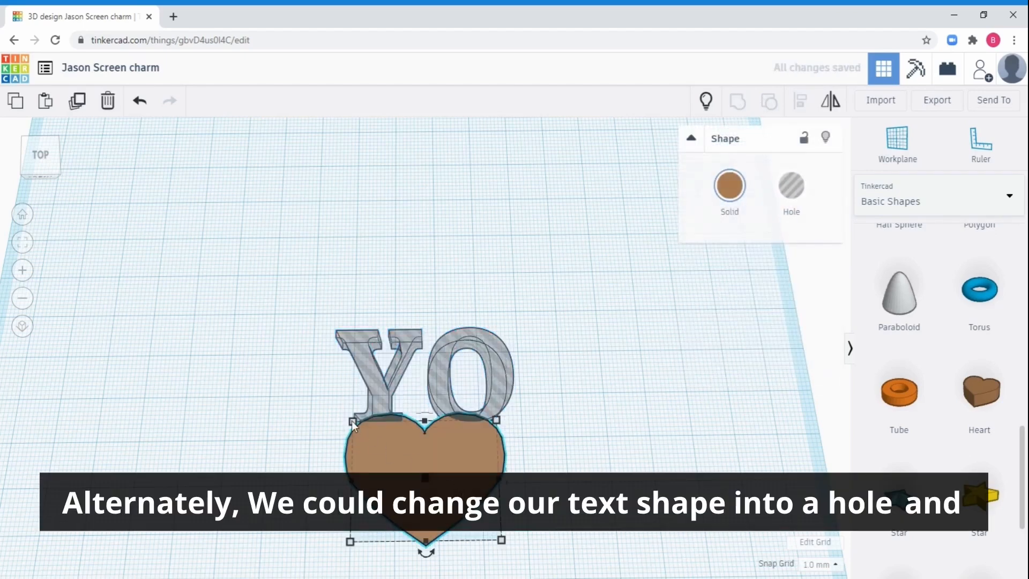
drag(353, 423, 315, 321)
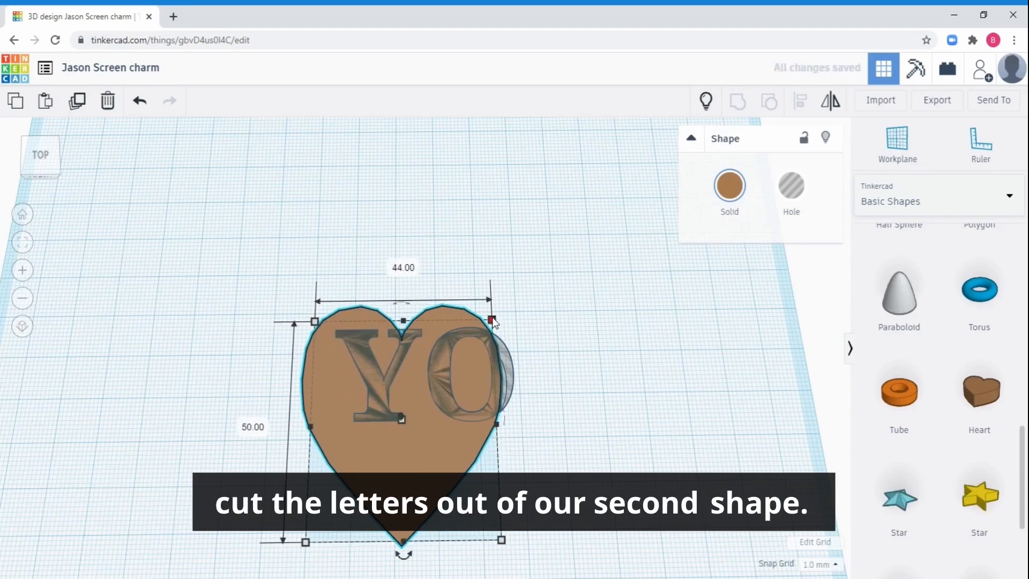
drag(492, 320, 534, 291)
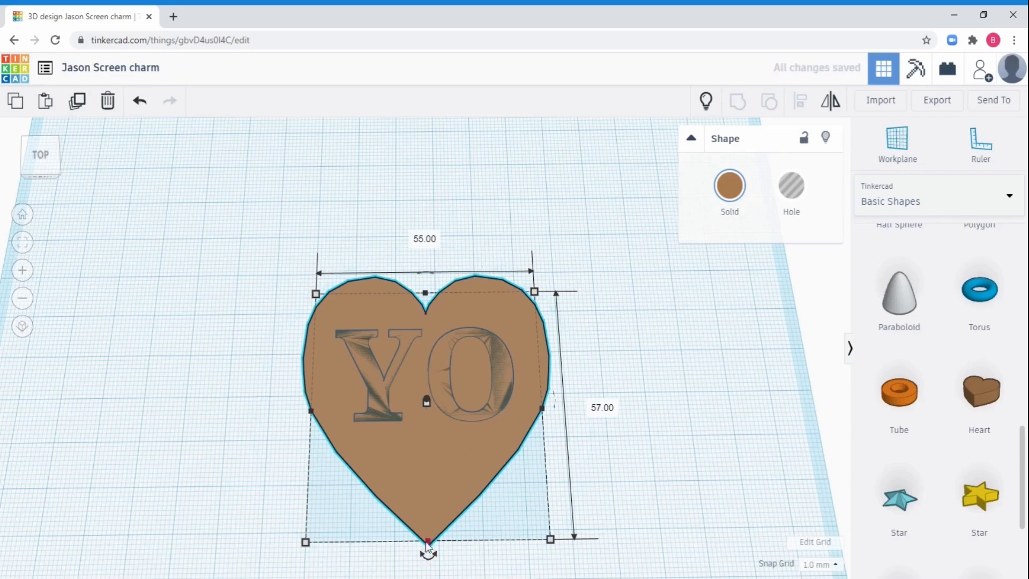
drag(427, 542, 431, 522)
Group the YO hole with the heart to cut the letters out of it.
drag(602, 273, 292, 461)
click(738, 101)
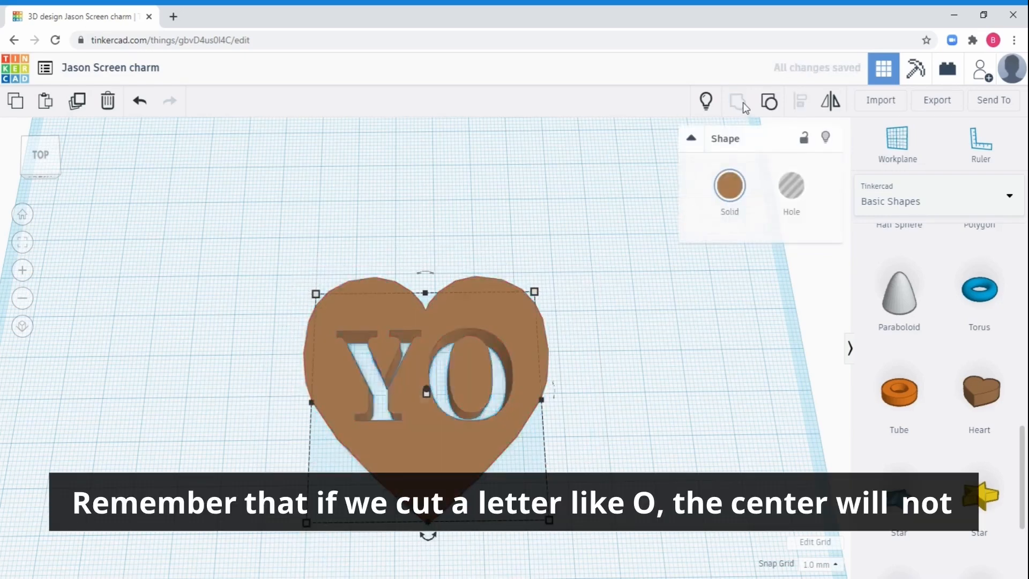
right_drag(474, 391, 518, 410)
Add a solid Box, narrow it to a thin bar, and place it vertically across the O.
drag(1023, 472, 1023, 268)
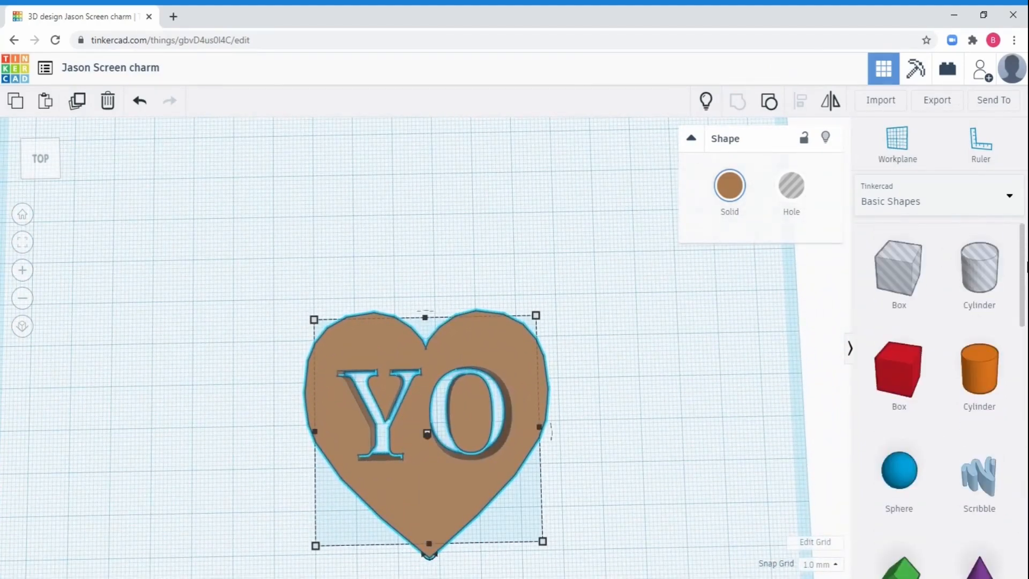
drag(872, 364, 603, 393)
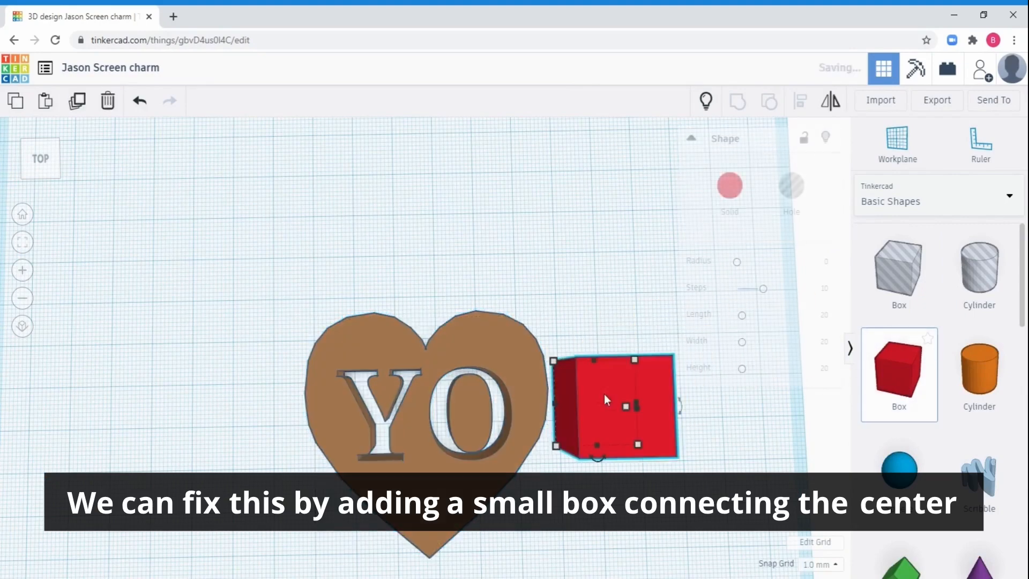
drag(637, 446, 474, 435)
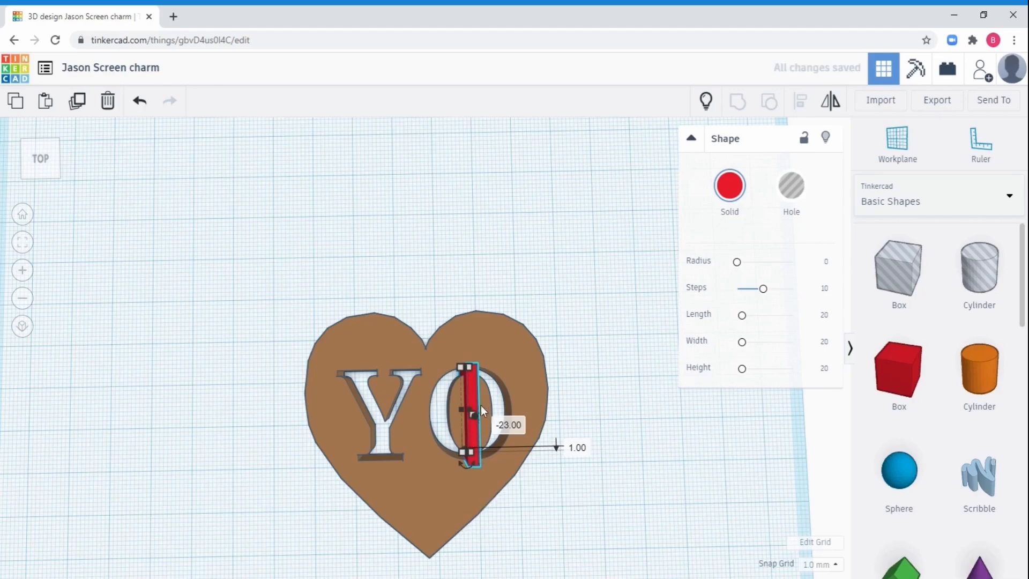
Lower the bar across the O to 10 mm high and group it with the heart.
right_drag(448, 441, 529, 367)
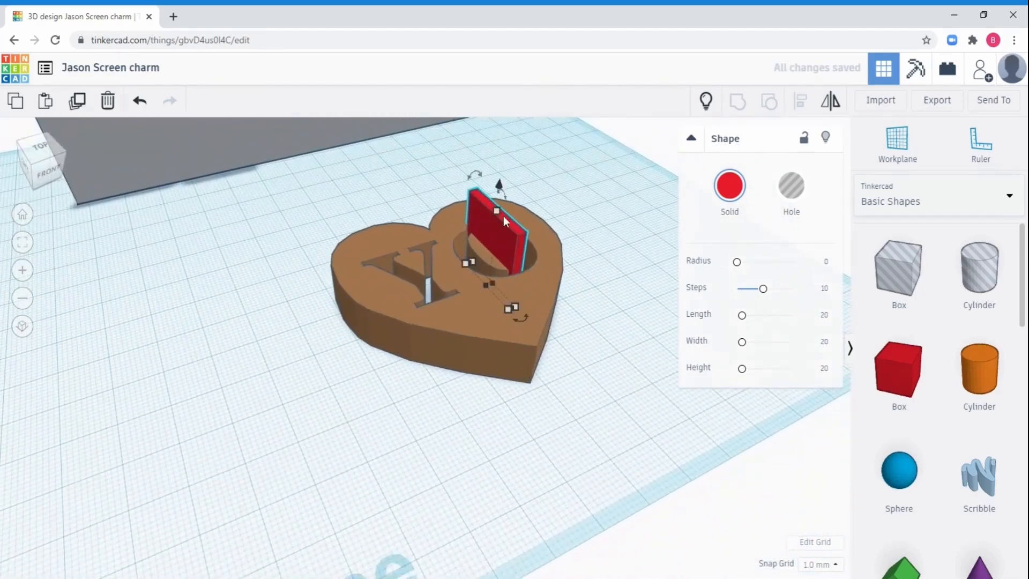
drag(494, 209, 491, 247)
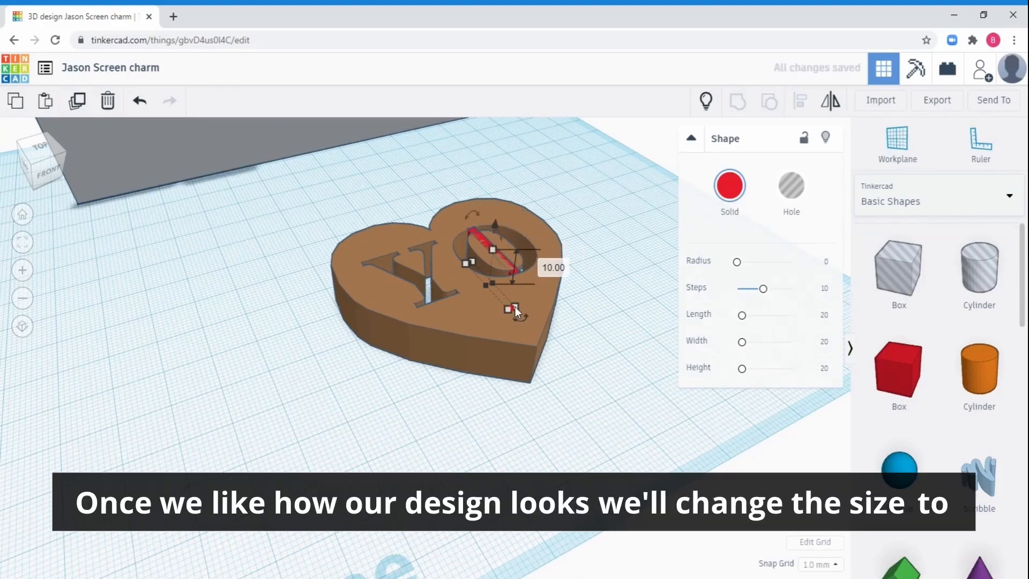
drag(515, 310, 512, 314)
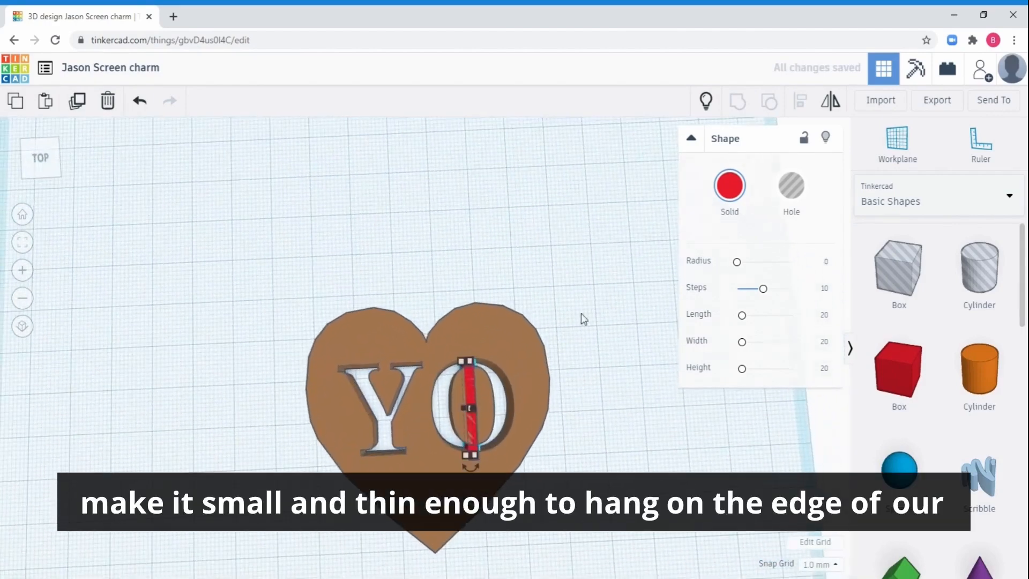
drag(600, 277, 290, 473)
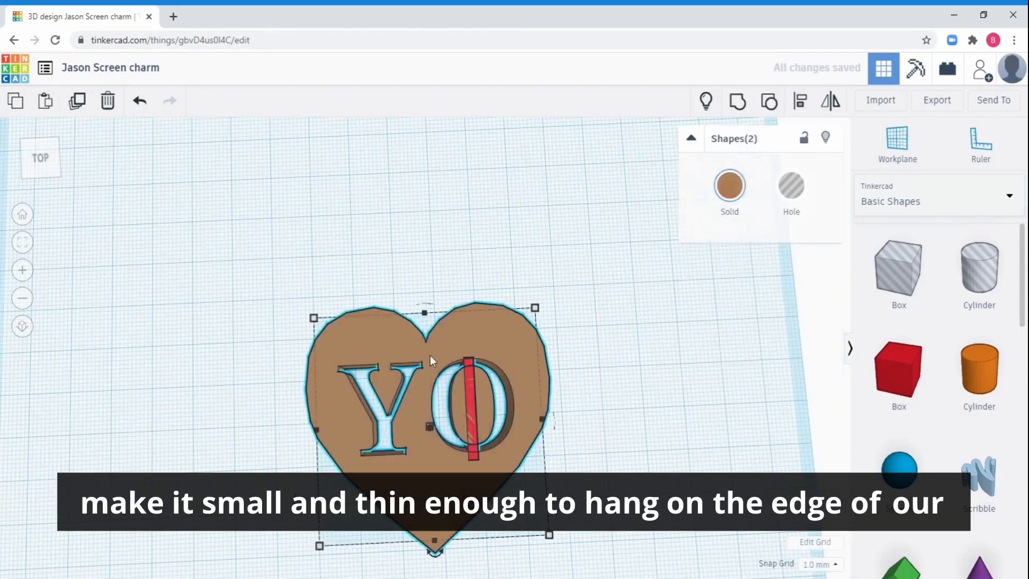
click(741, 102)
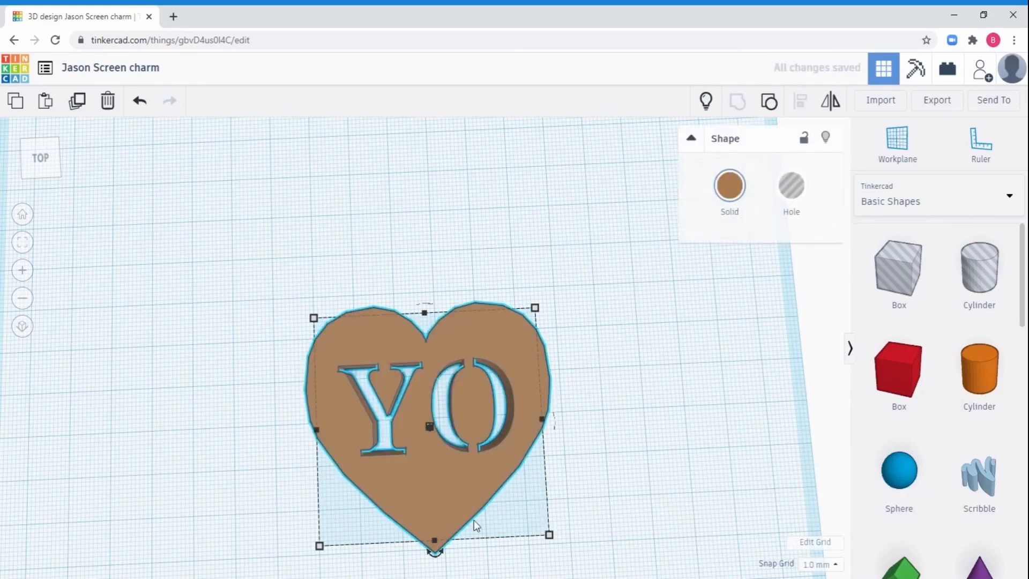
Set the heart's height to 3 mm and shrink its outline to about 32 mm long.
right_drag(396, 527, 478, 294)
mouse_move(471, 295)
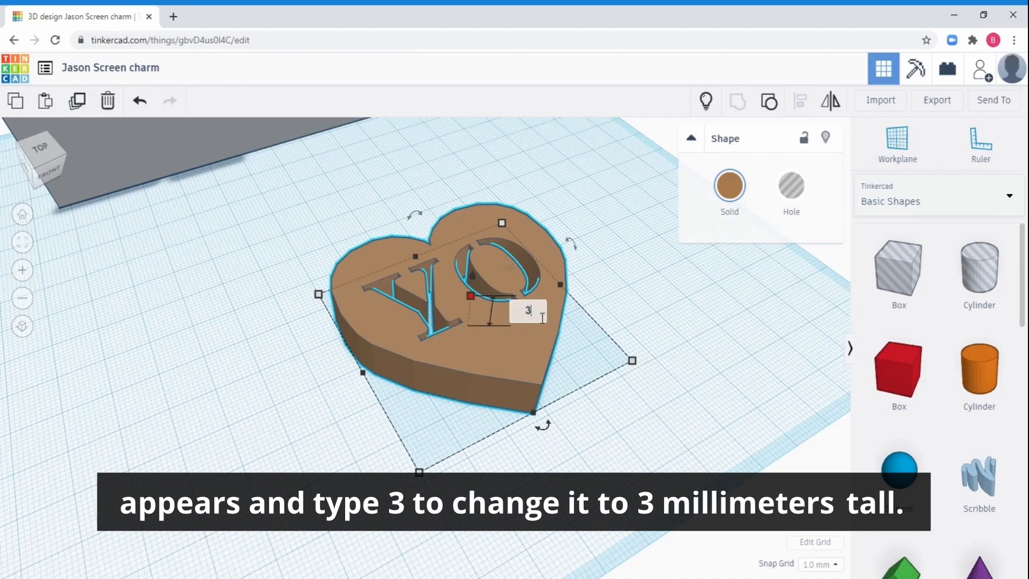
text(3)
key(Return)
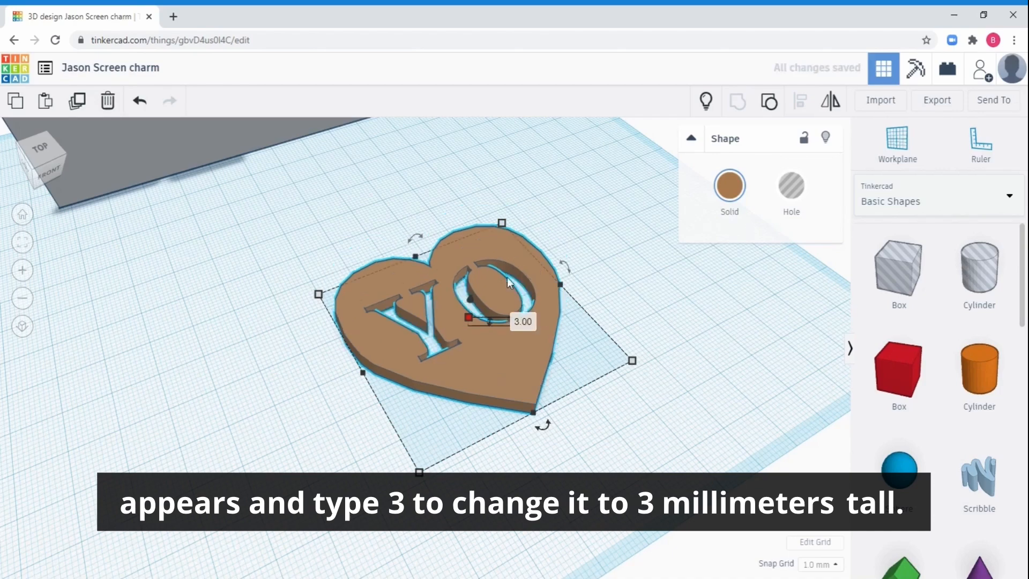
right_drag(586, 346, 499, 401)
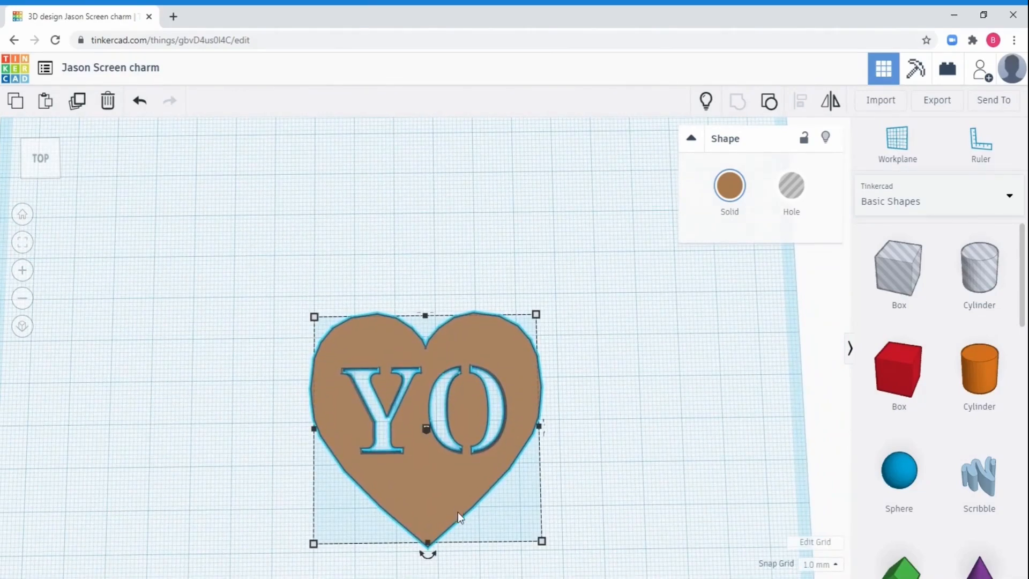
drag(541, 541, 458, 452)
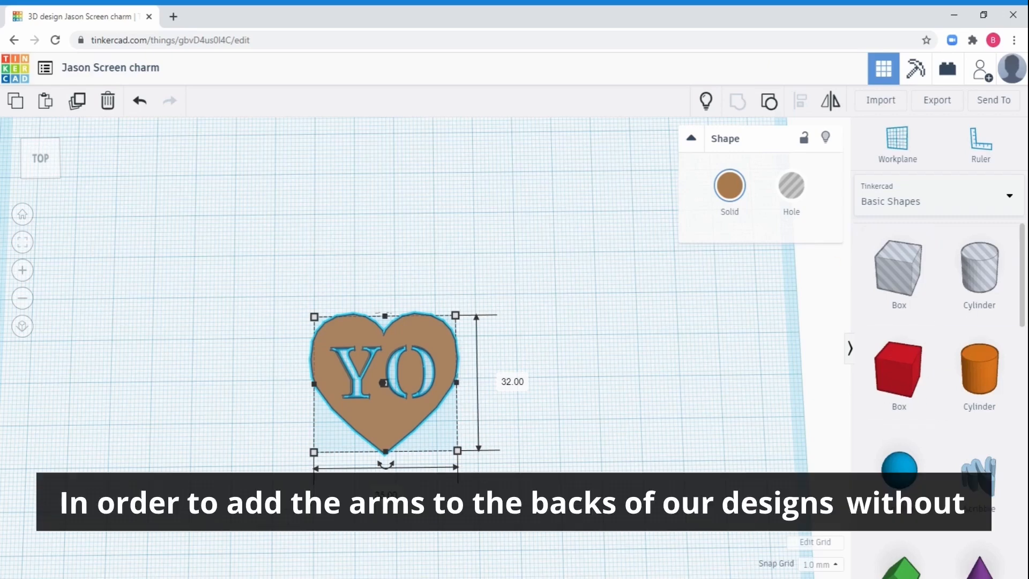
Flip the heart over so its back faces up and the letters read mirrored.
right_drag(273, 520, 415, 449)
mouse_move(478, 241)
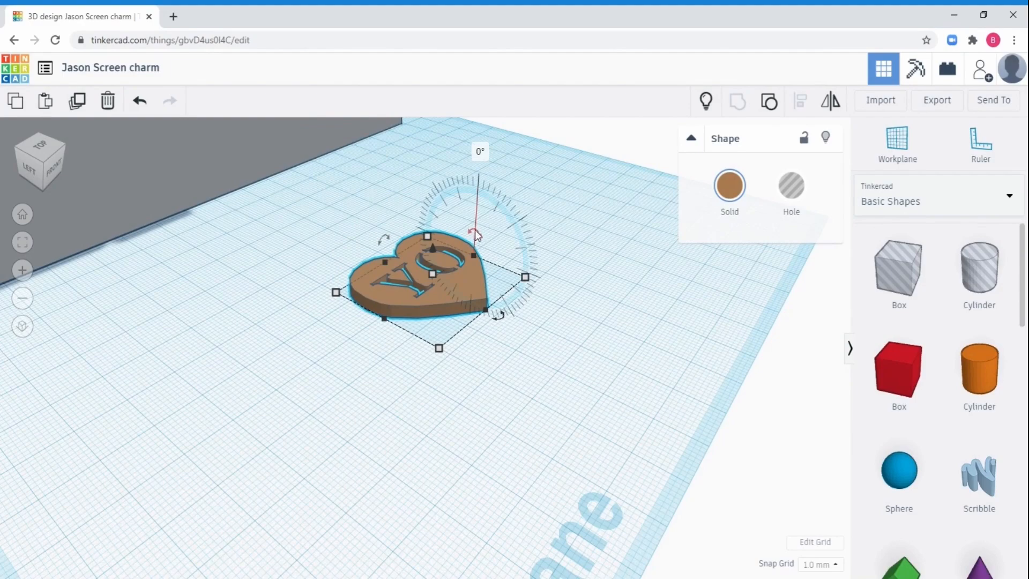
drag(474, 230, 471, 275)
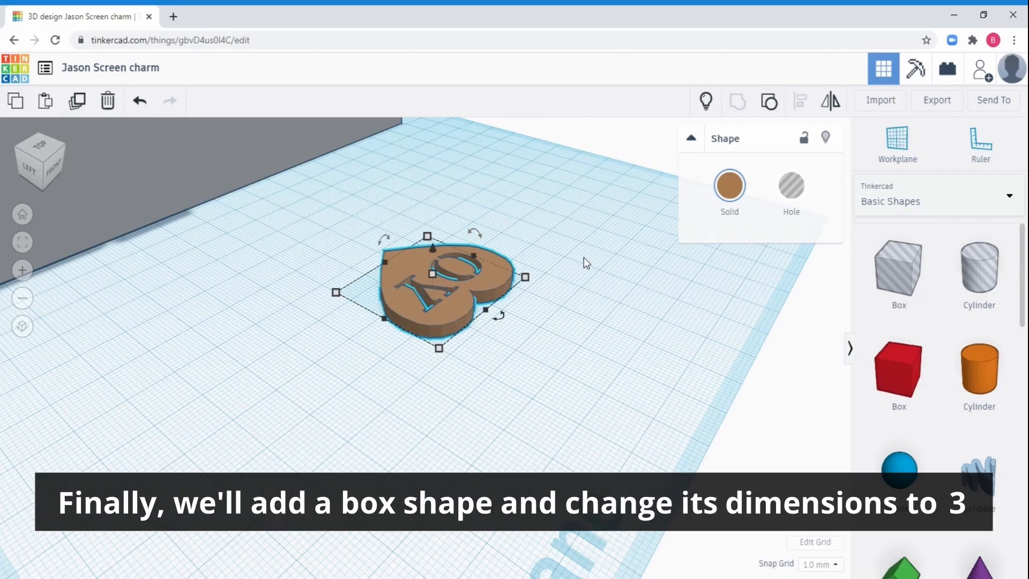
Add a Box with a 3 by 3 mm base and position it as an arm on one lobe of the heart's upper edge.
right_drag(396, 400, 704, 461)
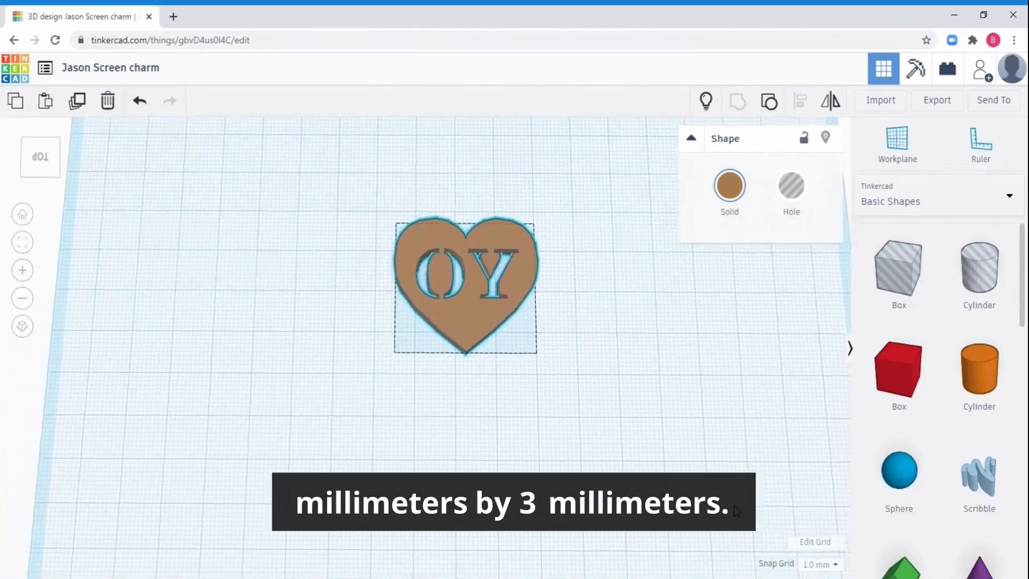
drag(892, 388, 341, 213)
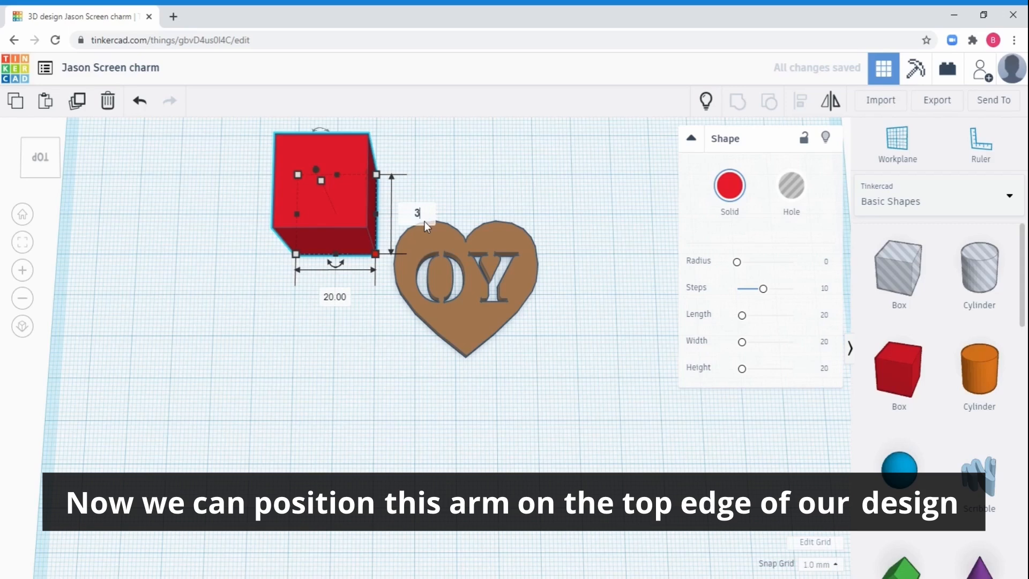
key(Tab)
text(3)
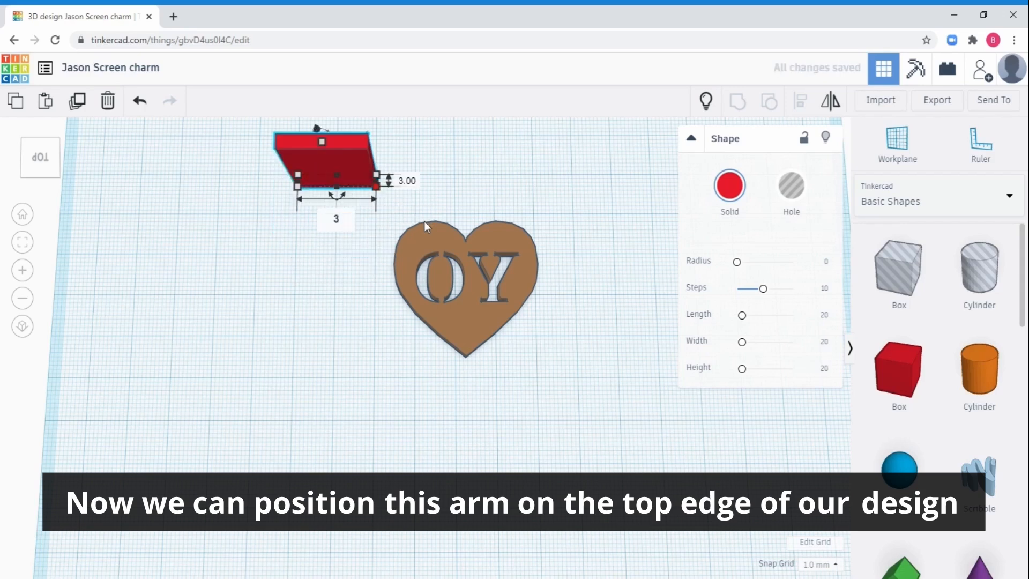
key(Return)
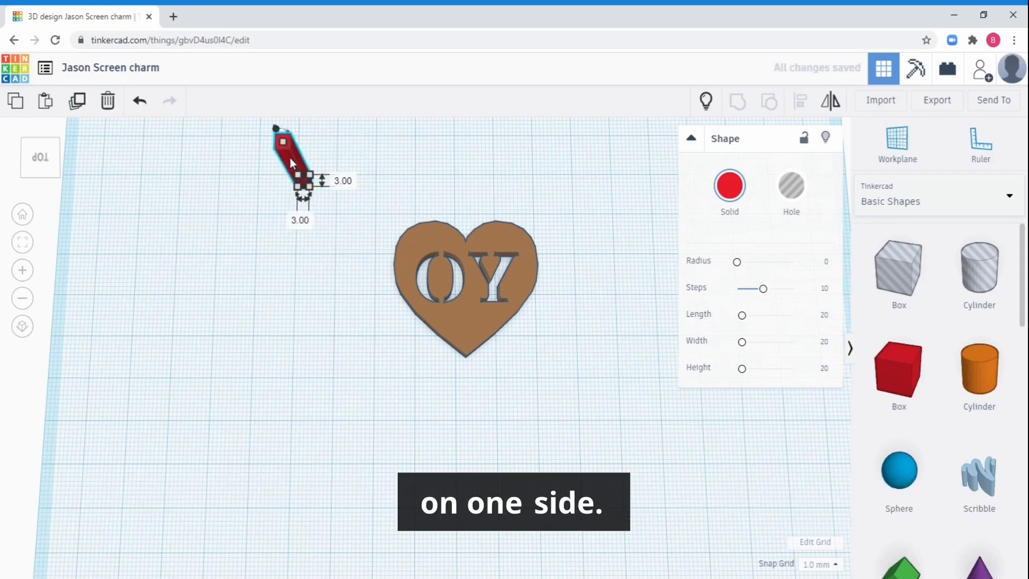
drag(290, 157, 435, 217)
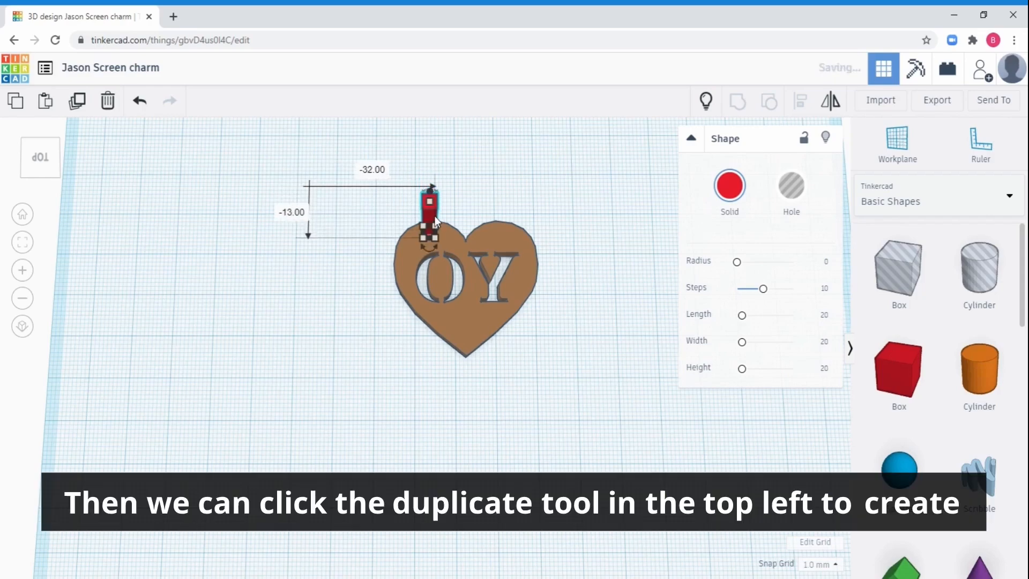
Duplicate the arm and move the copy horizontally onto the heart's other lobe, in line with the original arm.
click(81, 105)
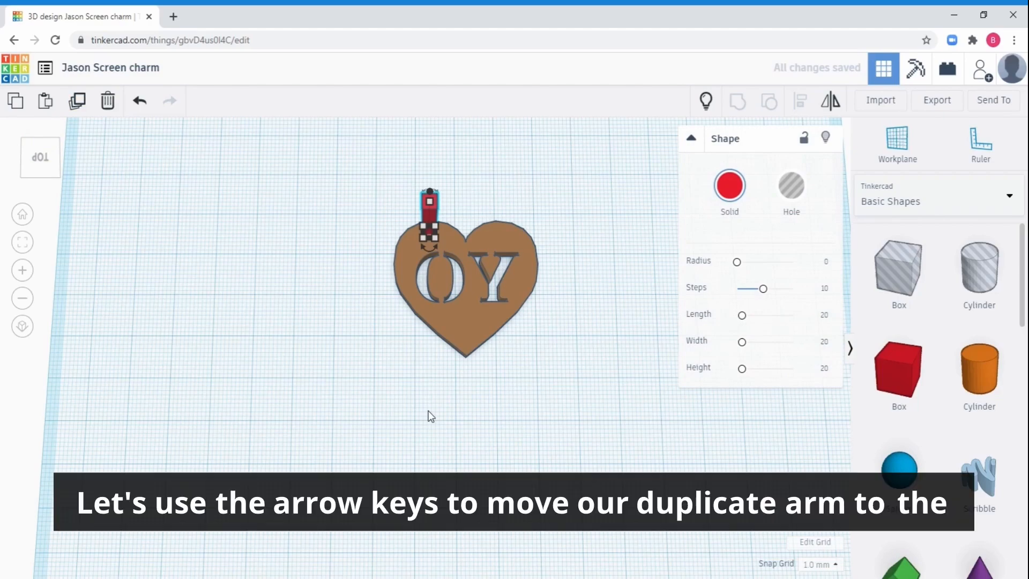
key(Right)
key(Right)
key(Right)
key(Right)
key(Right)
key(Right)
key(Right)
key(Right)
key(Right)
key(Right)
key(Right)
key(Right)
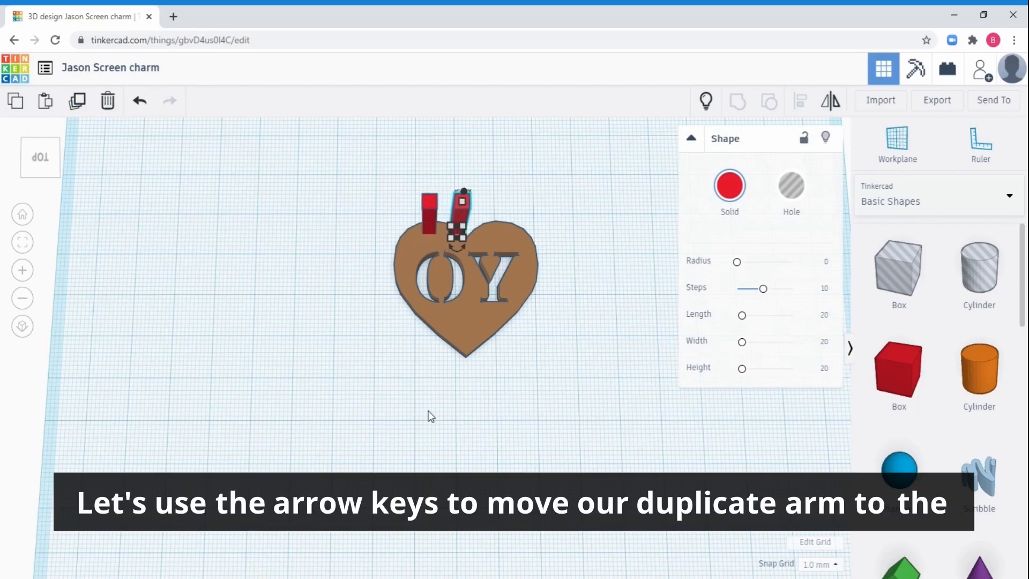
key(Right)
key(Right)
key(Right)
key(Right)
key(Right)
key(Right)
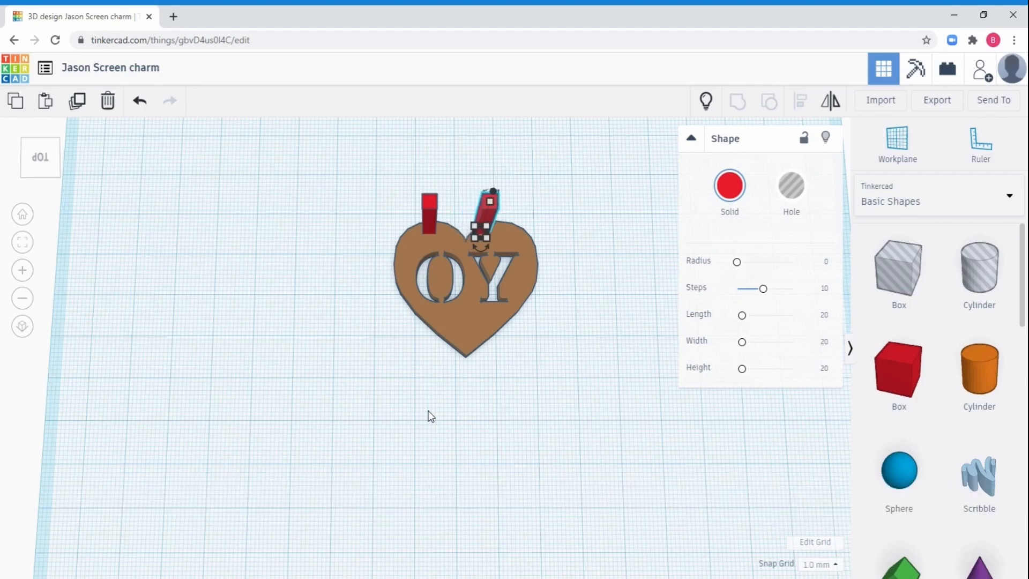
key(Right)
key(Right)
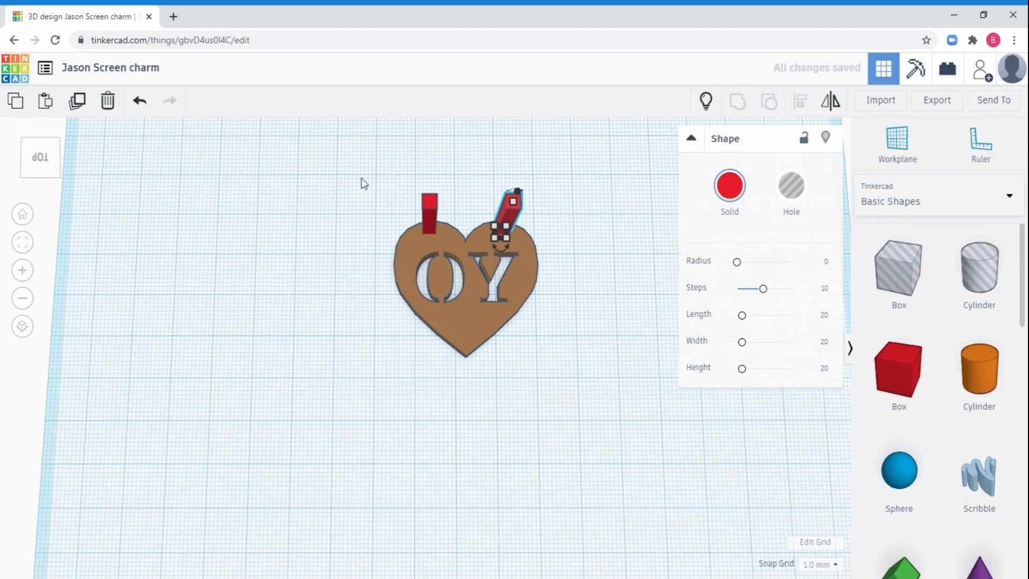
Group the heart and both arms into one solid shape and check it from all sides.
drag(356, 162, 569, 413)
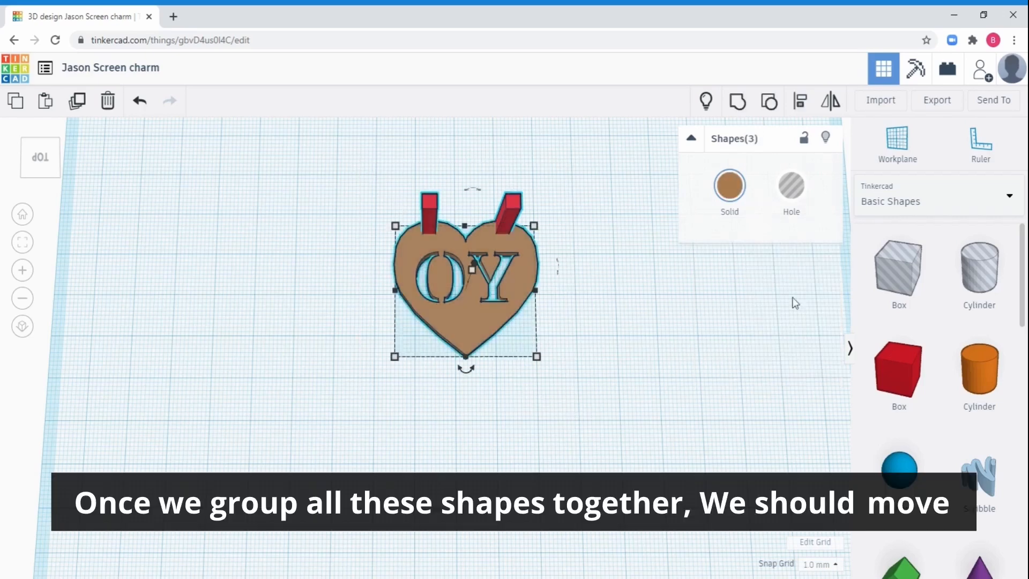
click(745, 103)
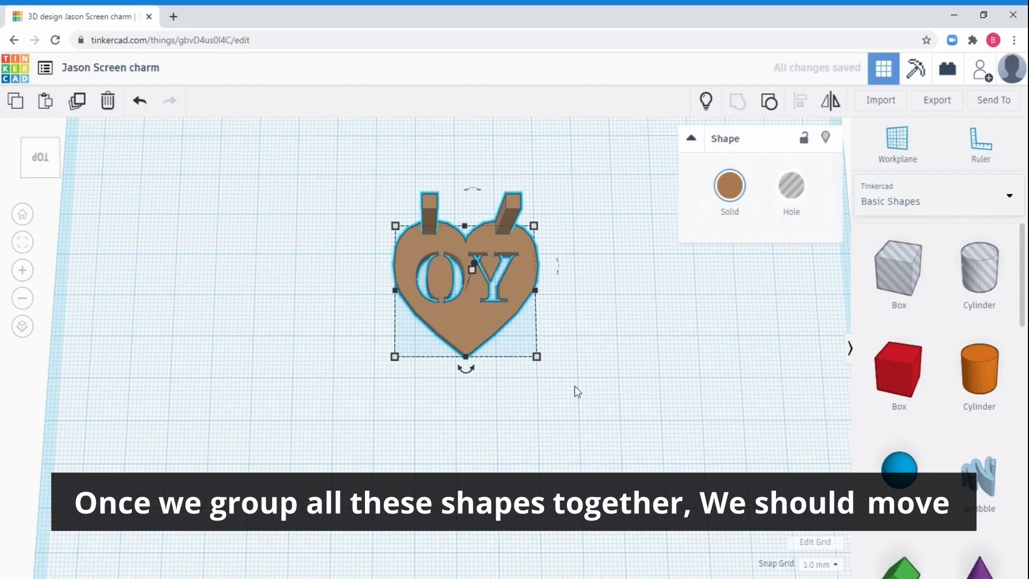
right_drag(575, 386, 264, 208)
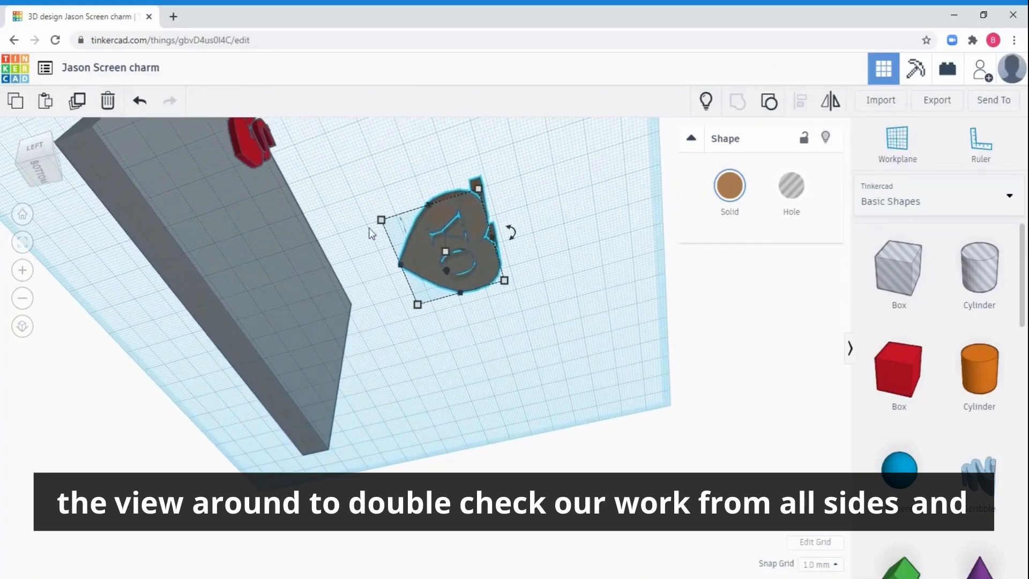
scroll(466, 255, up, 6)
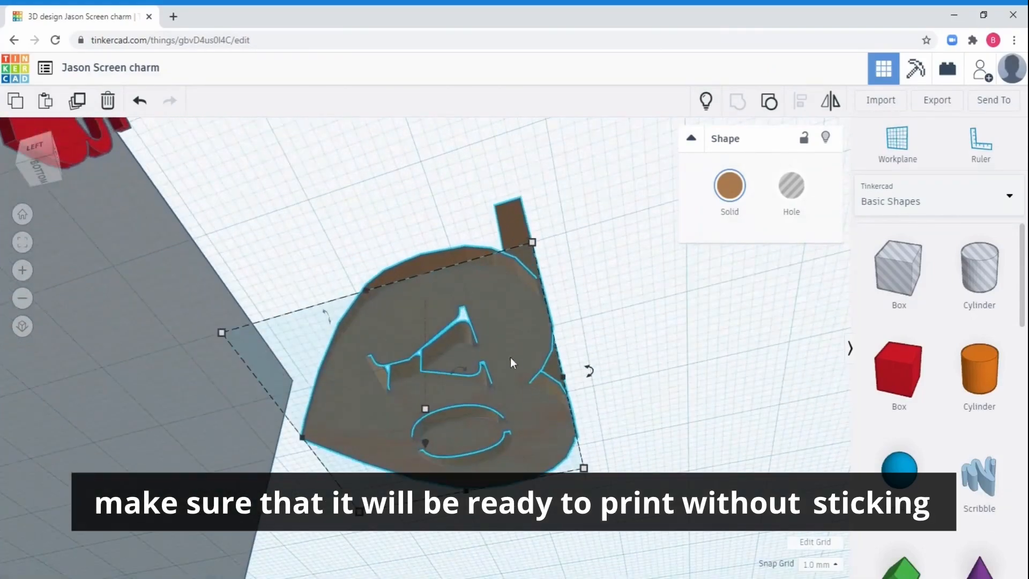
right_drag(510, 358, 356, 301)
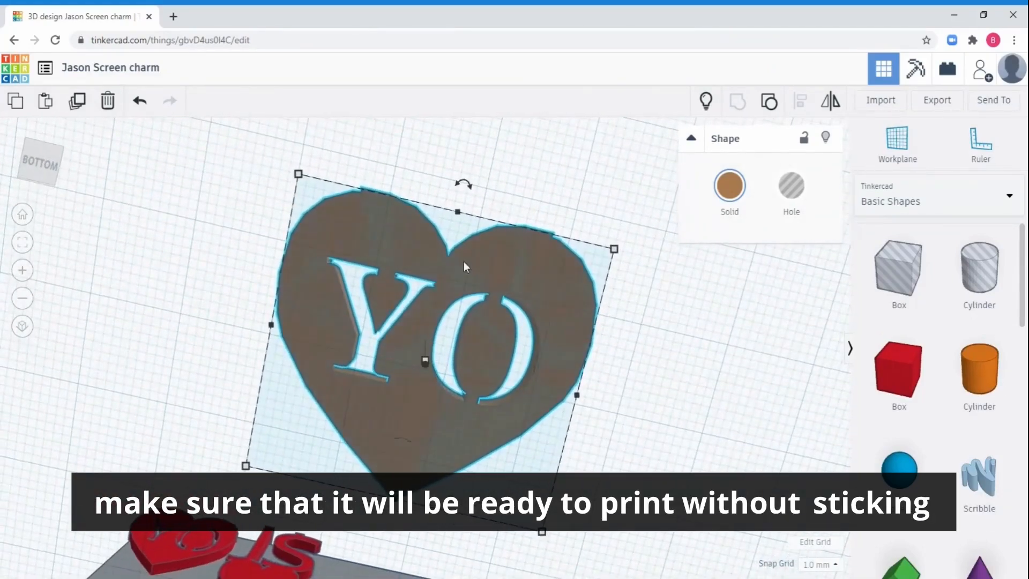
right_drag(462, 262, 720, 560)
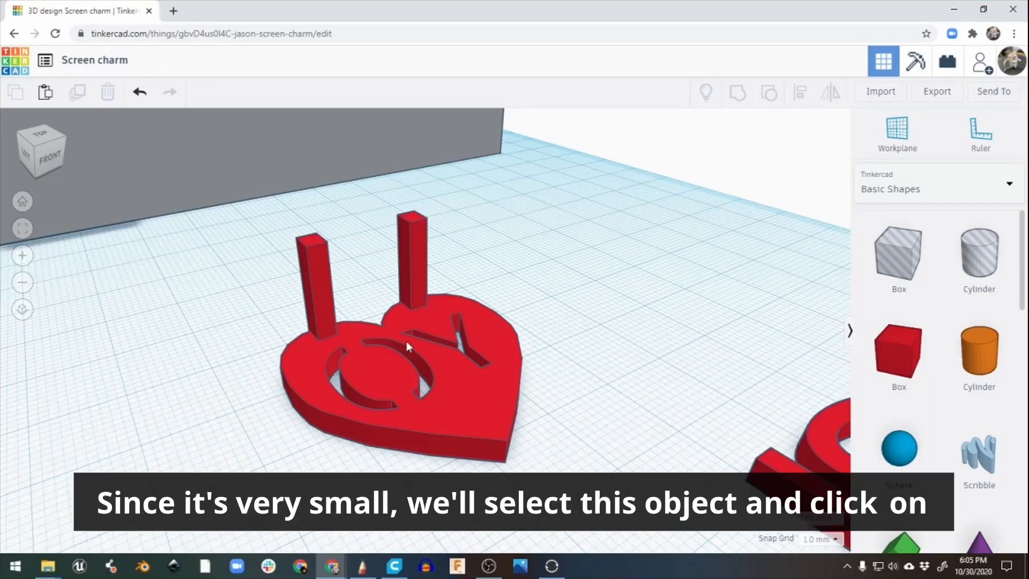
Export only the heart charm with its two arms as an STL file for 3D printing.
click(458, 383)
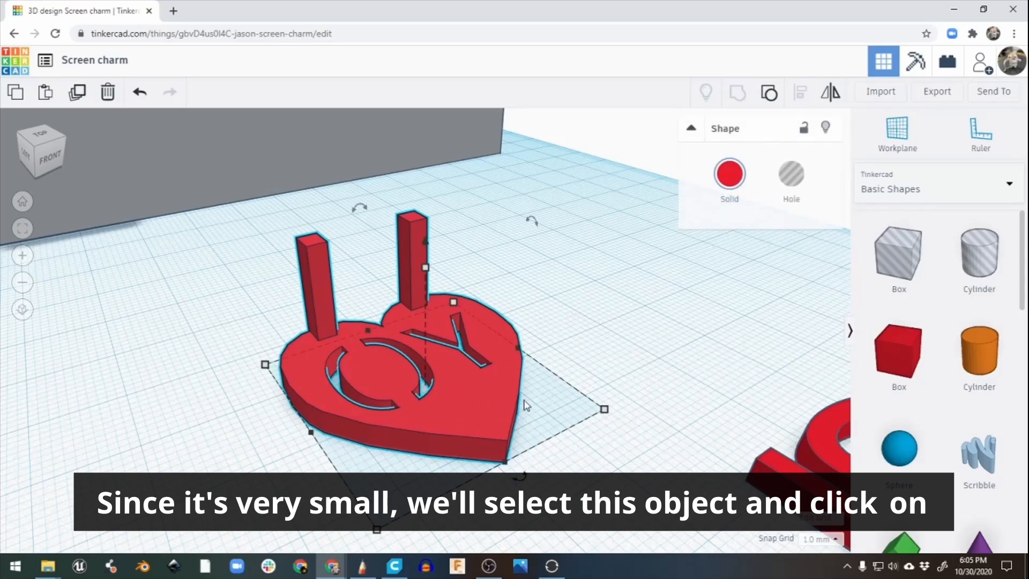
click(944, 94)
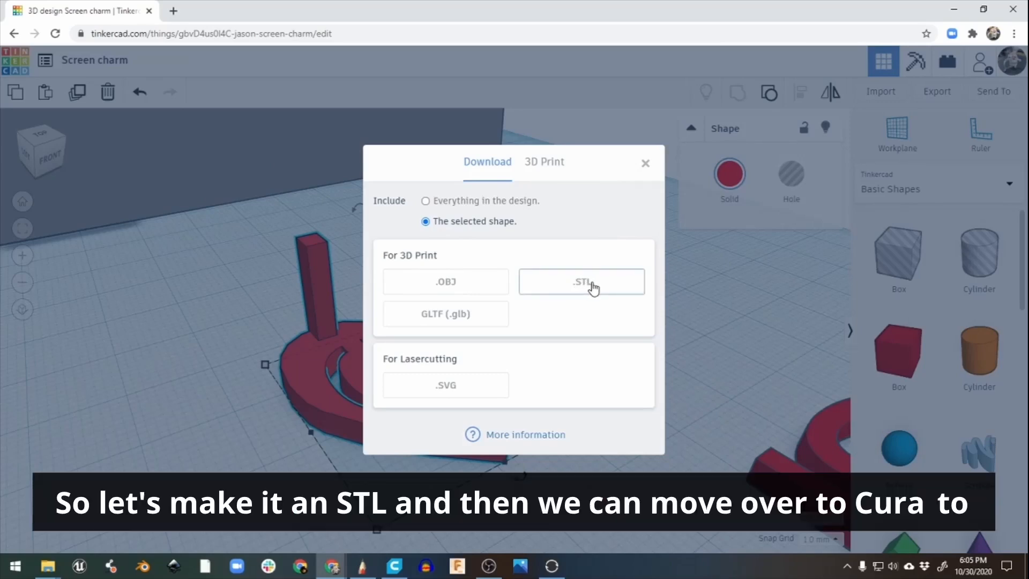
click(593, 284)
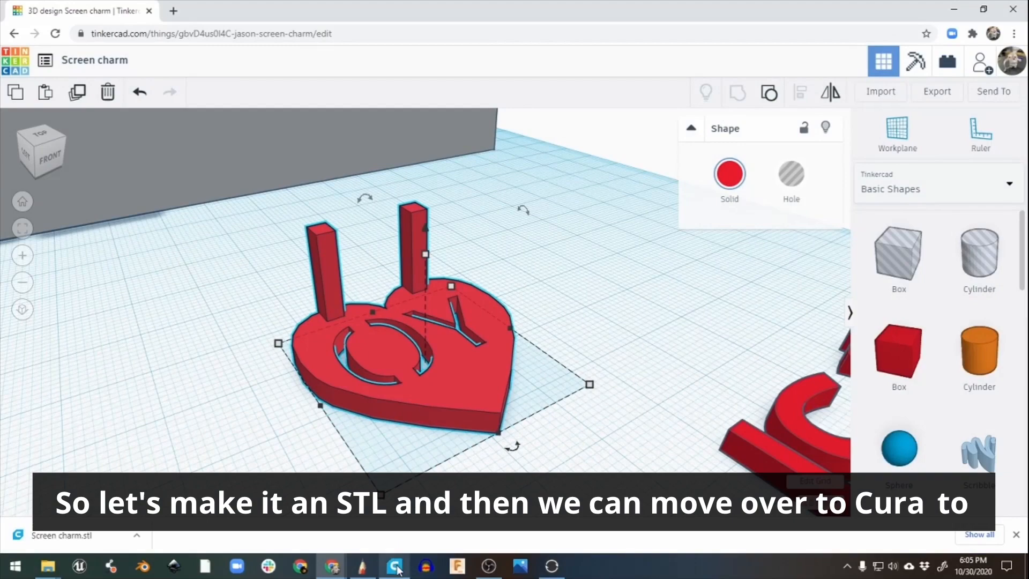
Switch to Ultimaker Cura, load Screen charm.stl from the Downloads folder and check the charm's underside on the build plate.
mouse_move(397, 569)
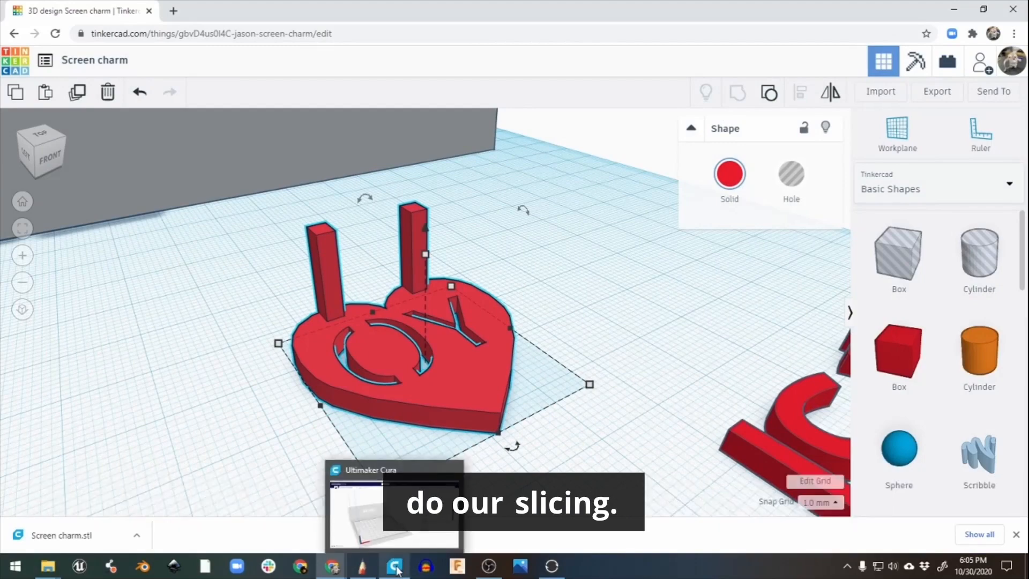
click(397, 569)
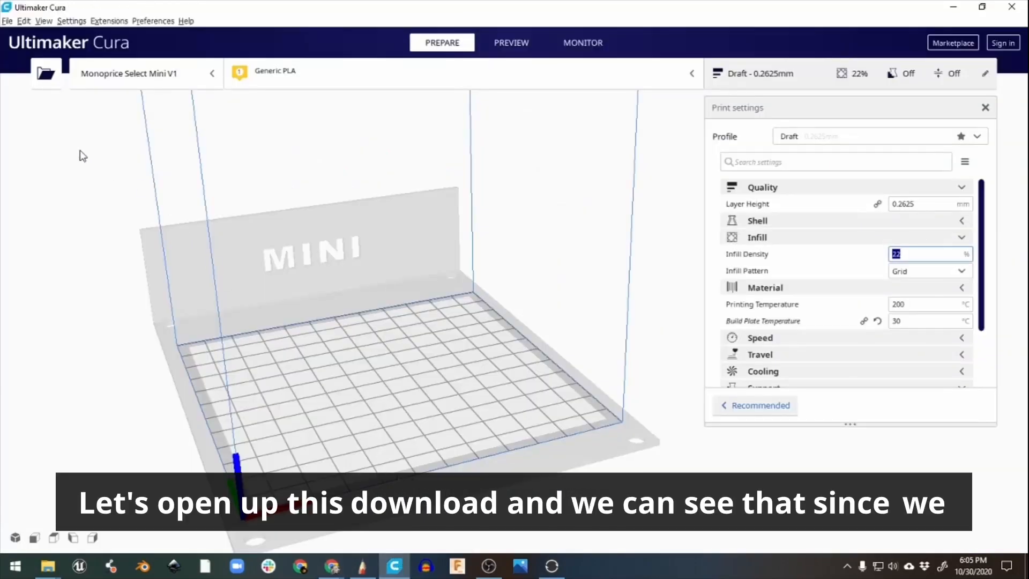
click(46, 73)
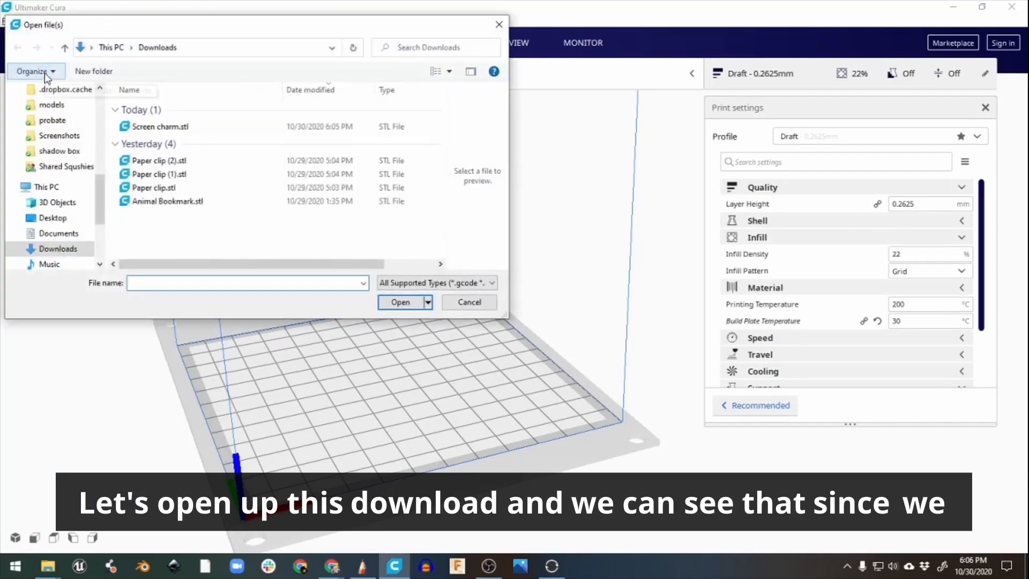
click(178, 127)
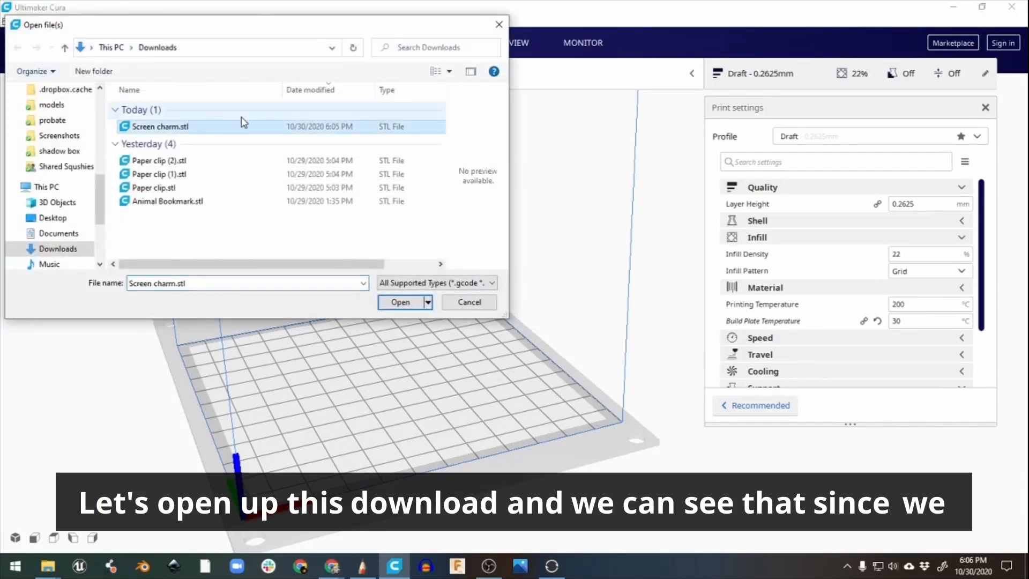
click(410, 304)
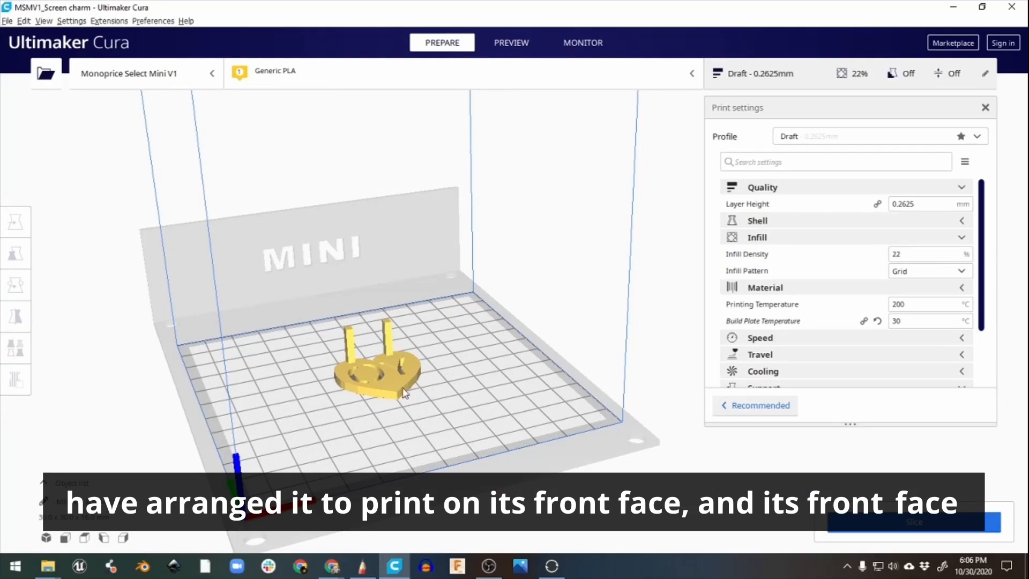
right_drag(394, 402, 539, 372)
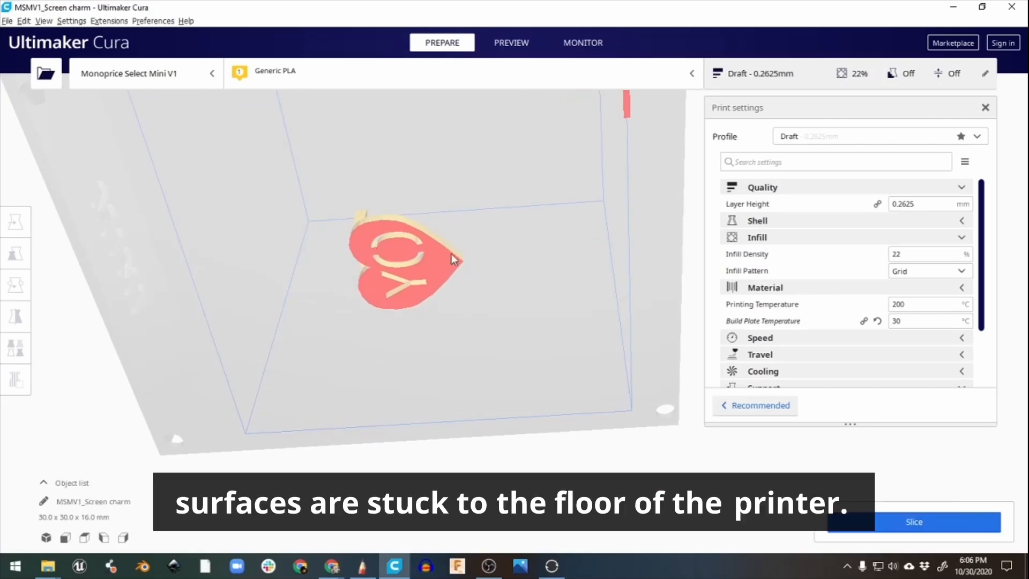
right_drag(519, 249, 383, 365)
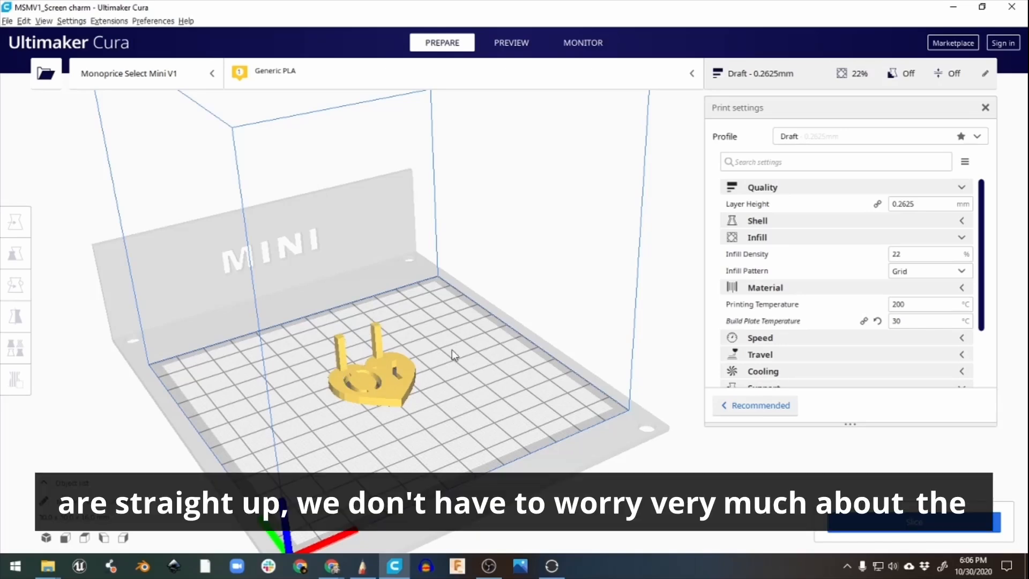
Choose Skirt as the build plate adhesion type in the print settings.
mouse_move(906, 205)
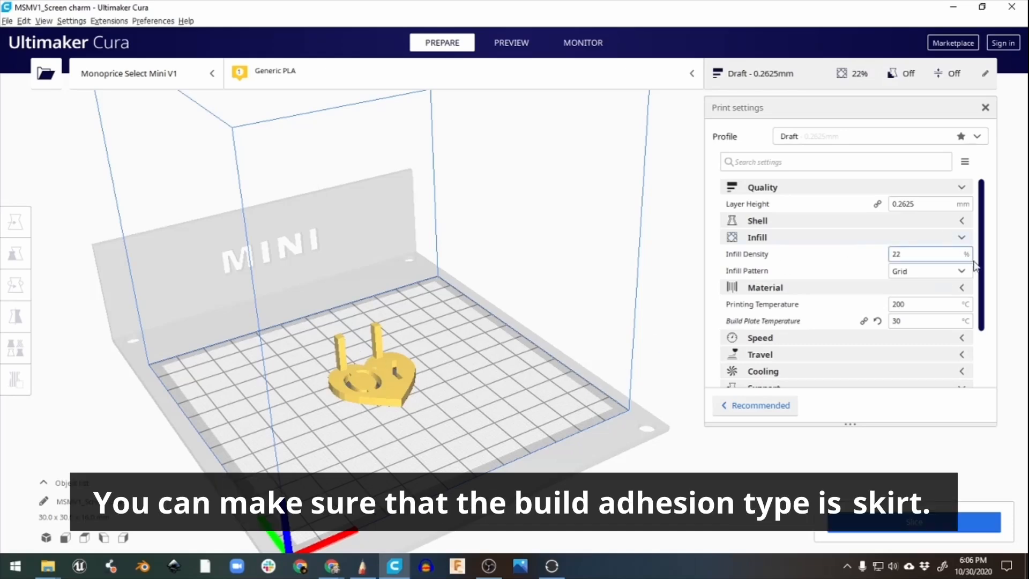
scroll(985, 268, down, 3)
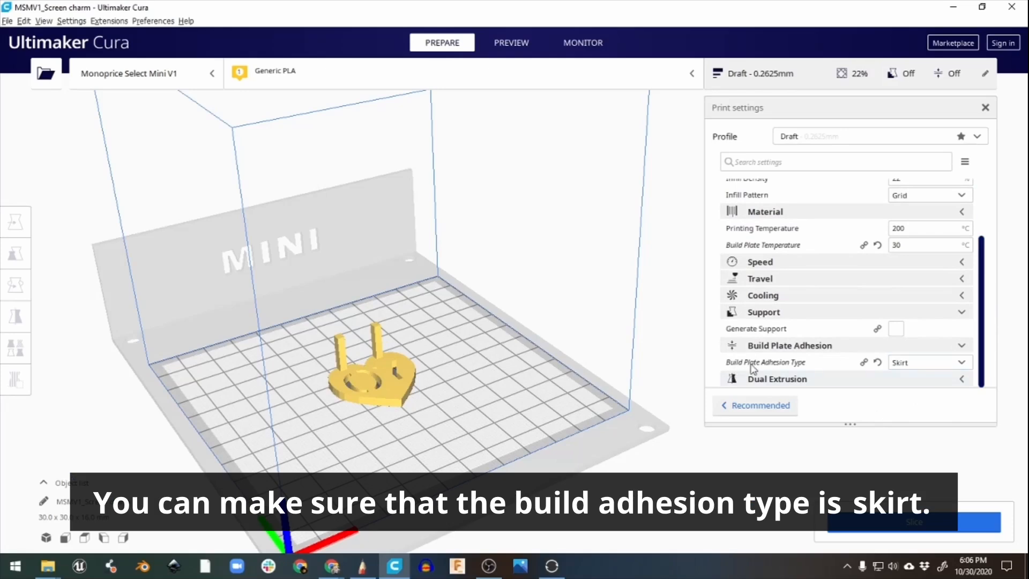
click(917, 363)
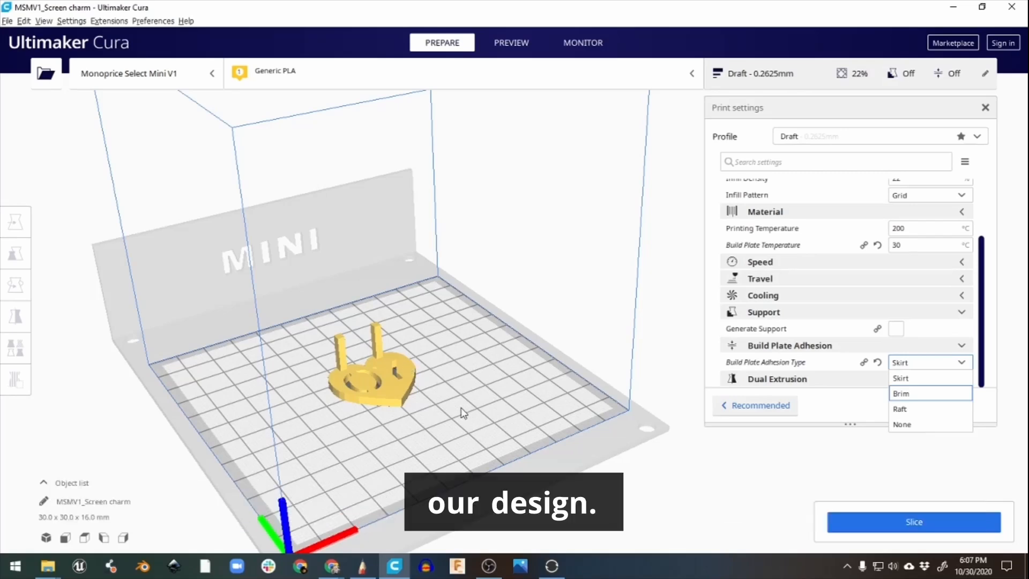
click(932, 379)
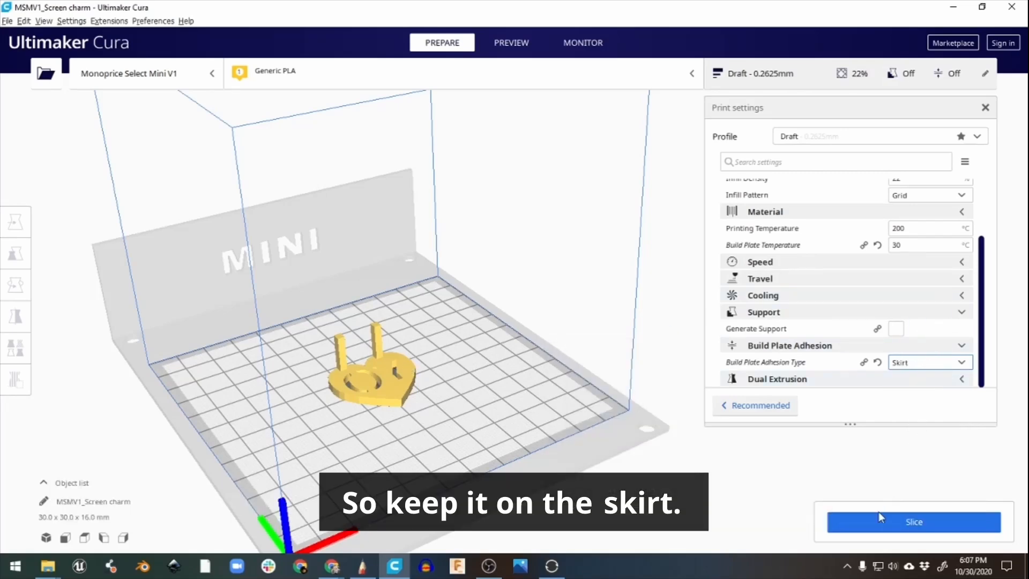
Slice the charm and save the G-code as MSMV1_Screen charm.gcode in the Downloads folder.
click(902, 527)
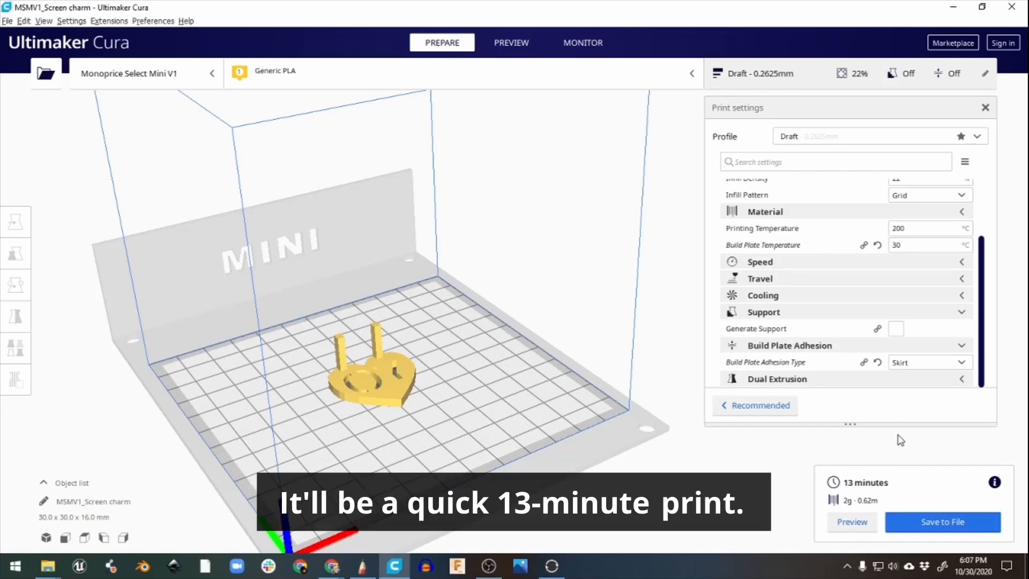
click(925, 522)
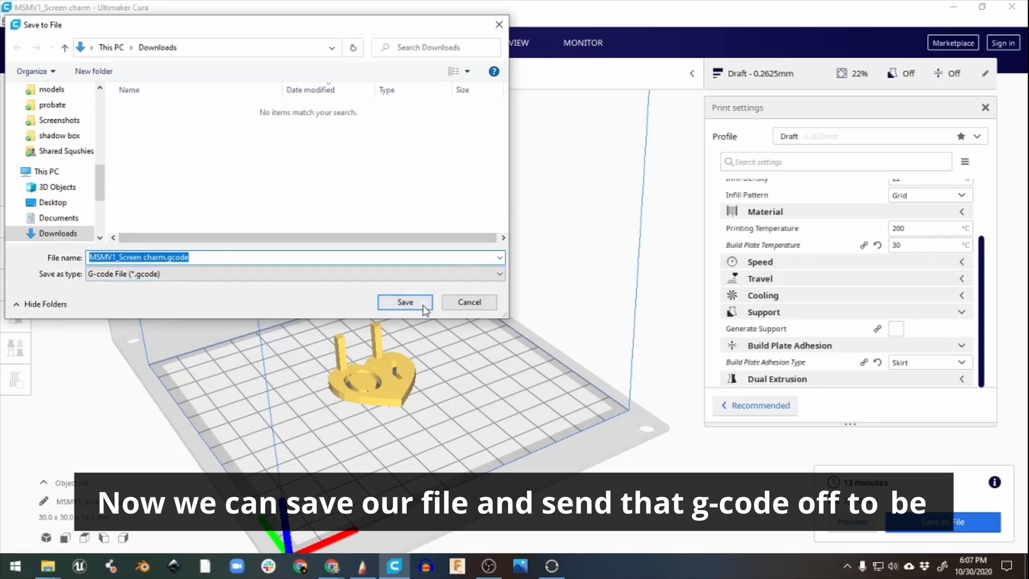
click(405, 301)
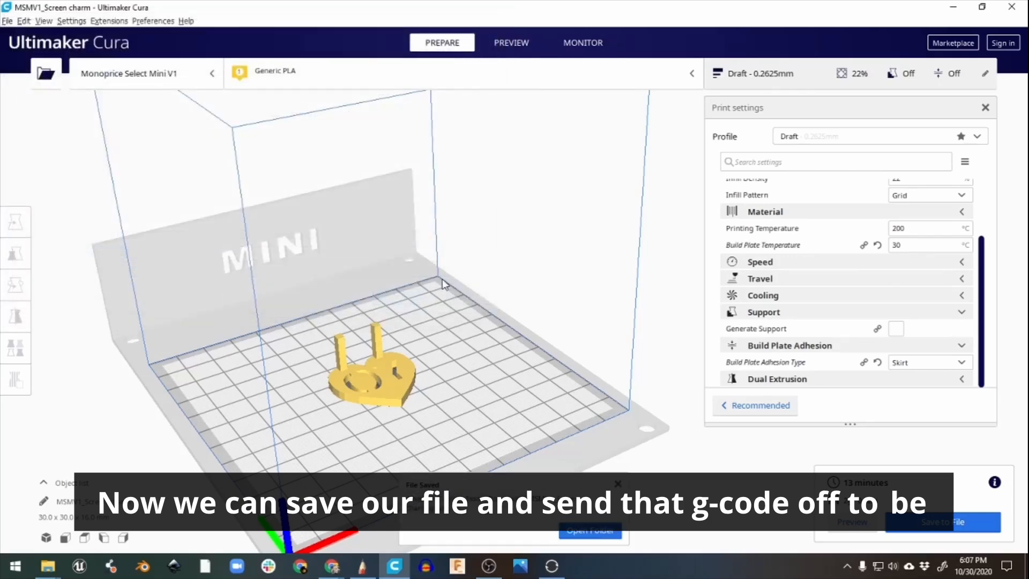